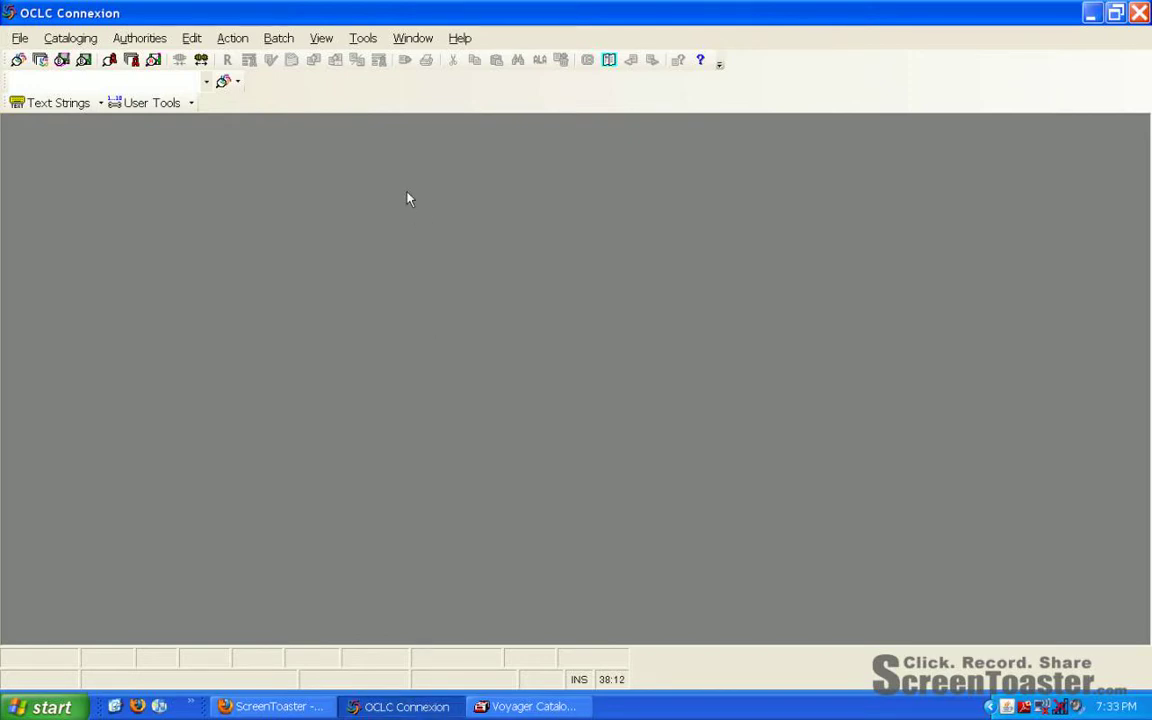
# Check in the batch options that Bibliographic Record Export is set as a local action performed in batch.
pyautogui.click(364, 39)
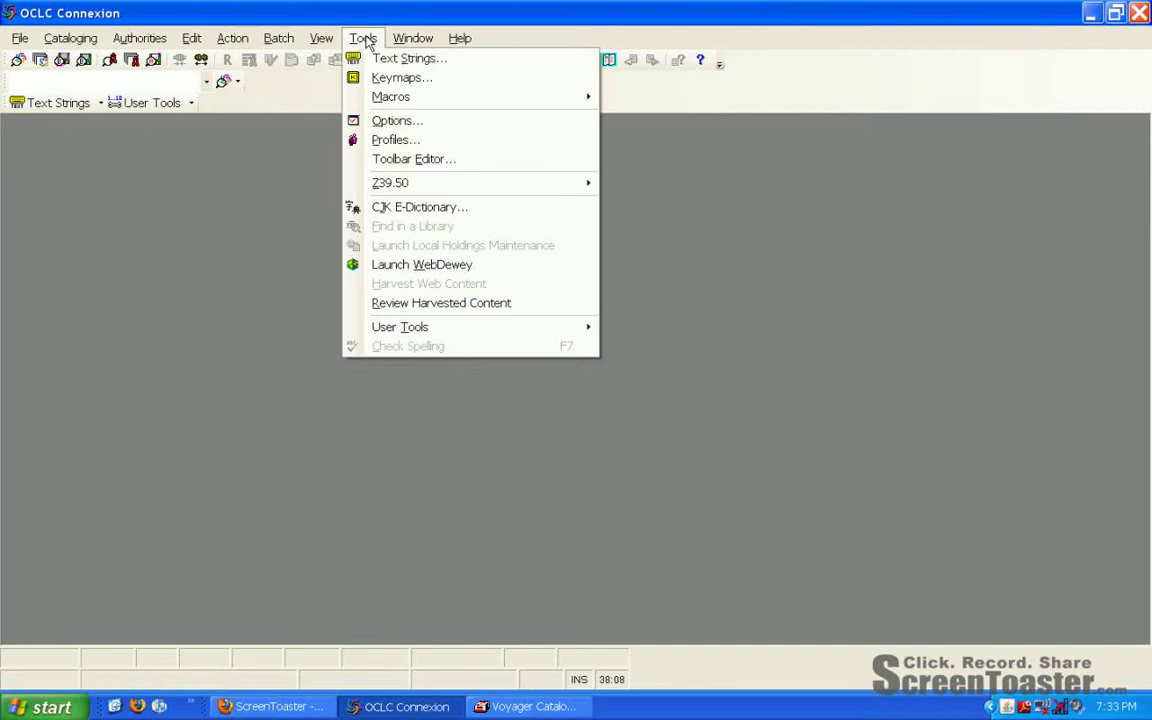
pyautogui.click(372, 123)
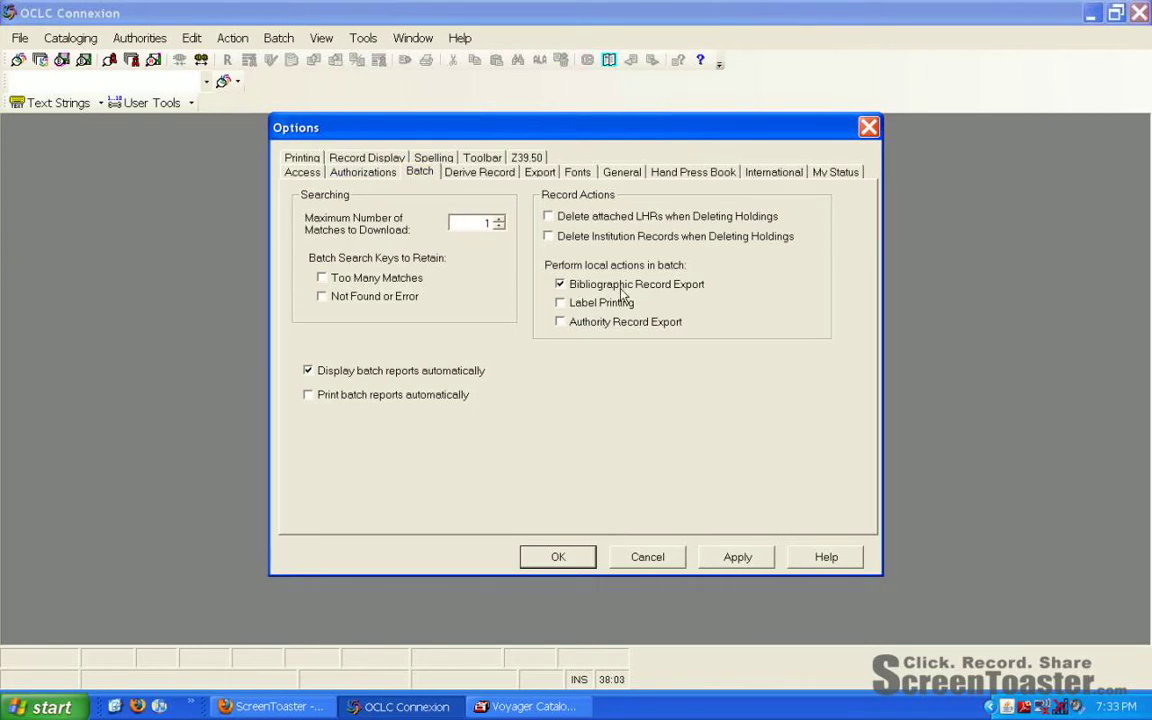
pyautogui.click(560, 557)
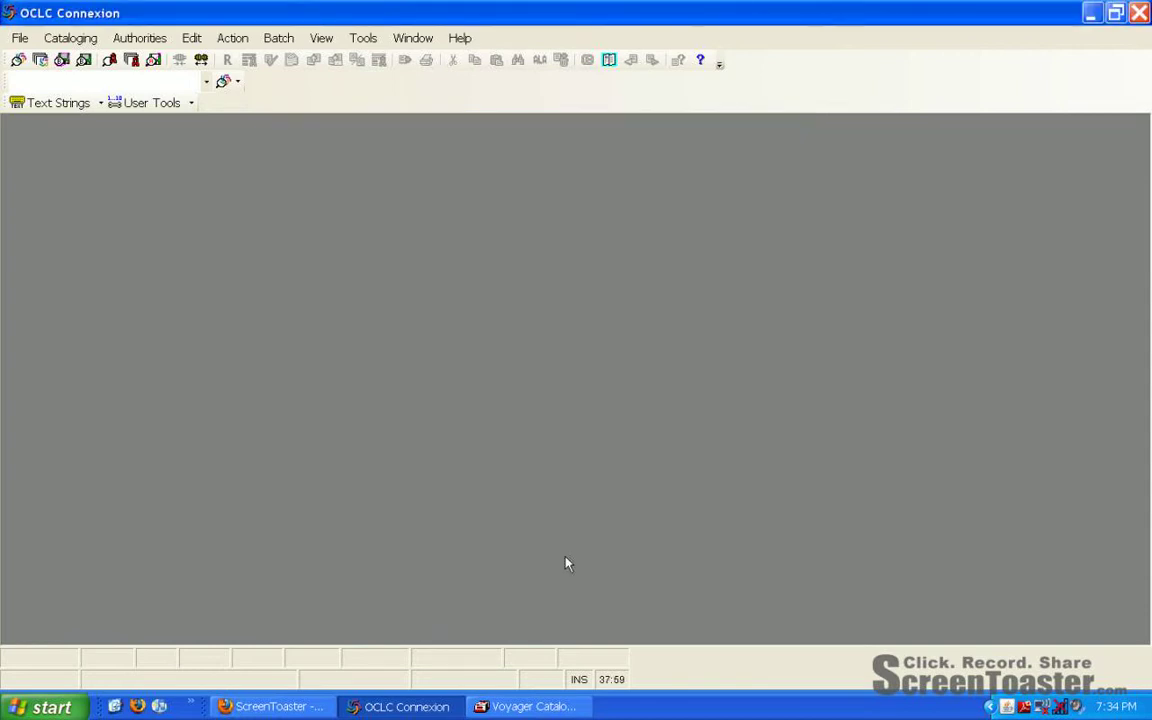
# Retrieve all records in the DefaultBib.bib.db local bibliographic save file and delete them all.
pyautogui.click(84, 62)
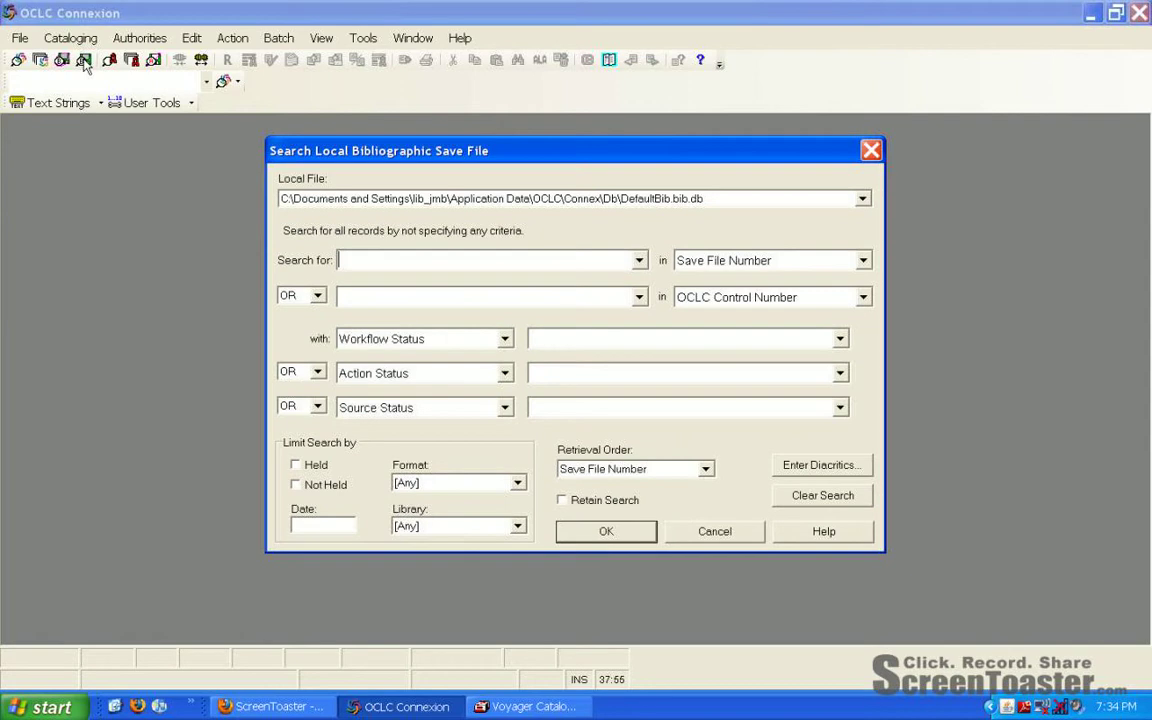
pyautogui.click(640, 533)
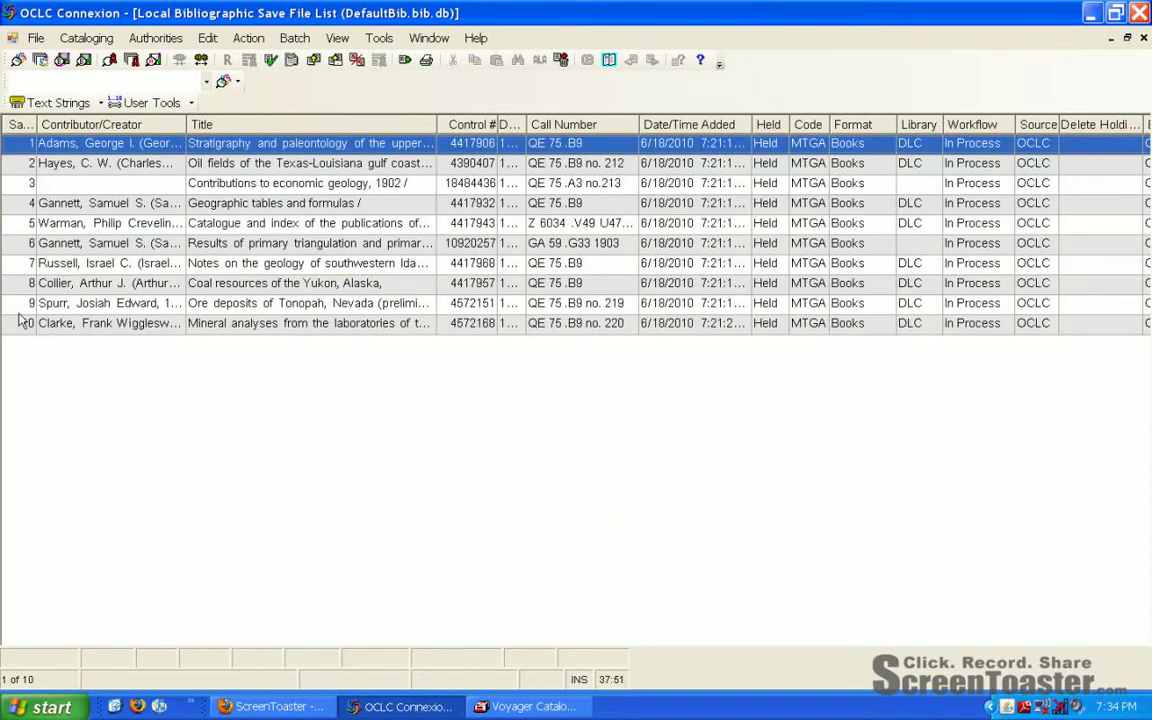
pyautogui.keyDown('shift'); pyautogui.click(14, 328); pyautogui.keyUp('shift')
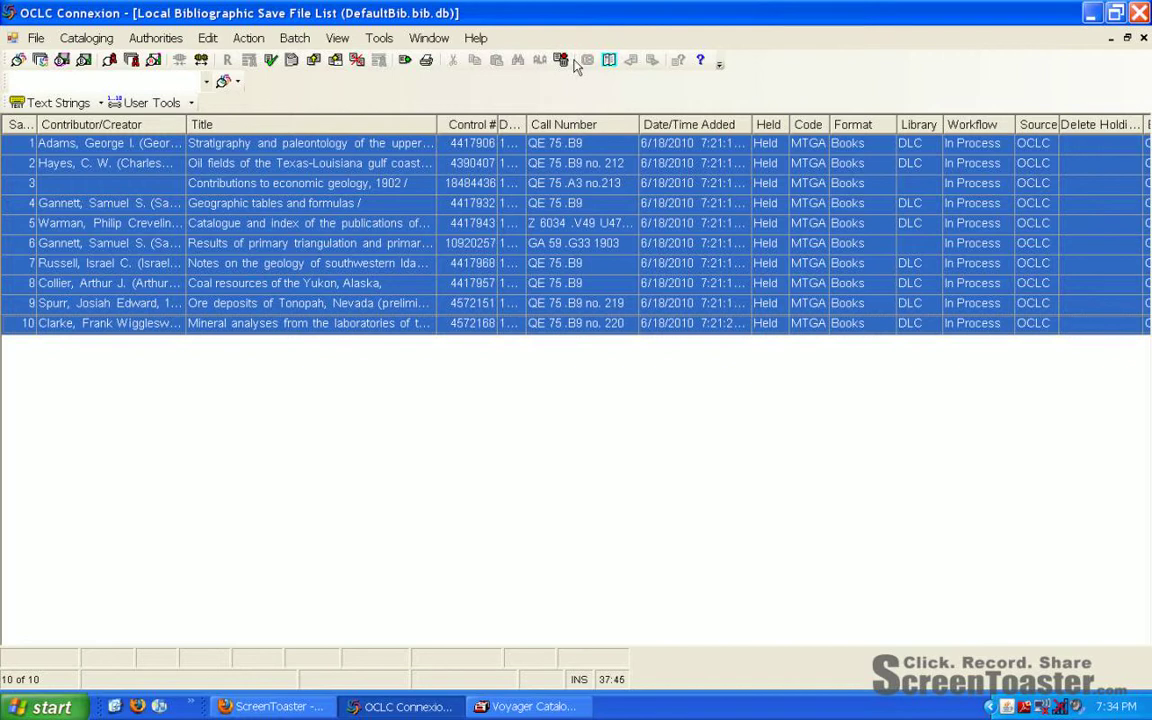
pyautogui.click(561, 60)
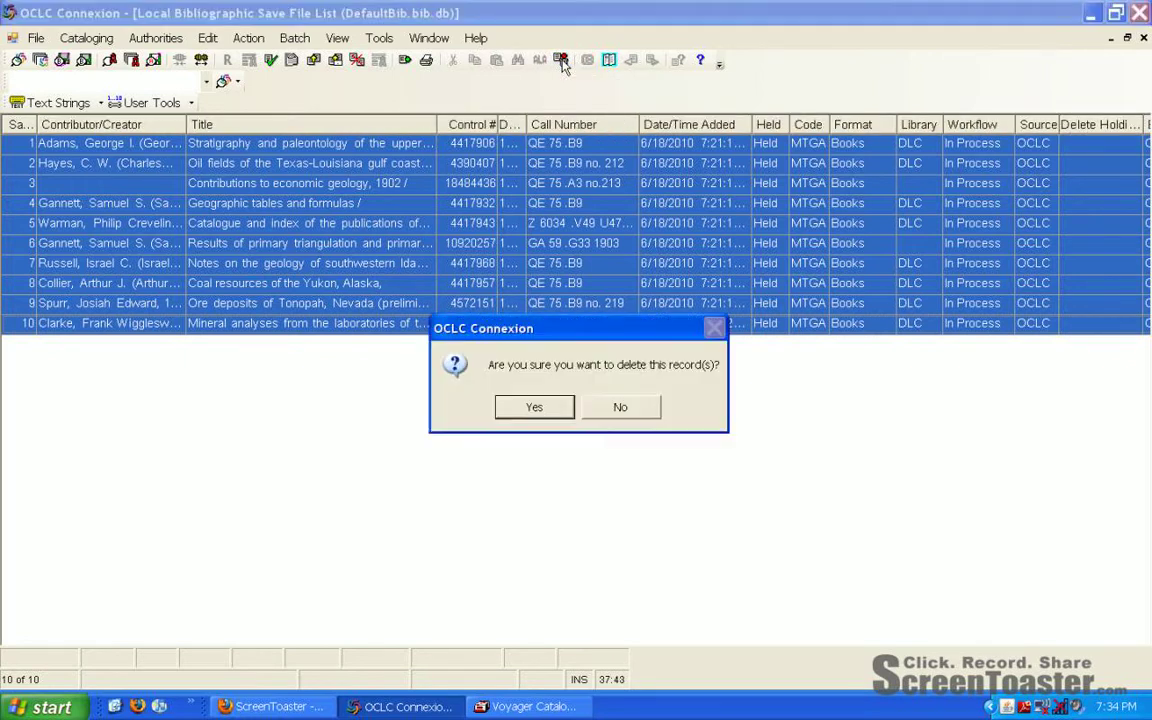
pyautogui.click(535, 408)
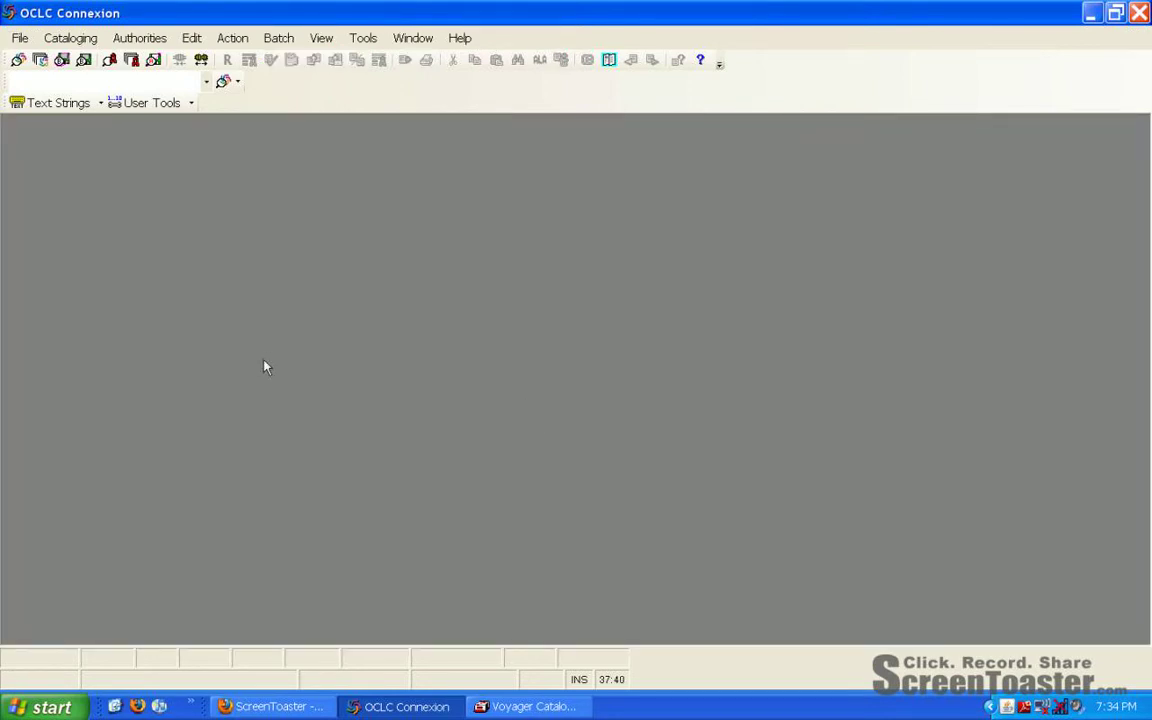
# Import bibliographic batch search keys from the desktop text file usgs 200, keeping the original import file.
pyautogui.click(262, 38)
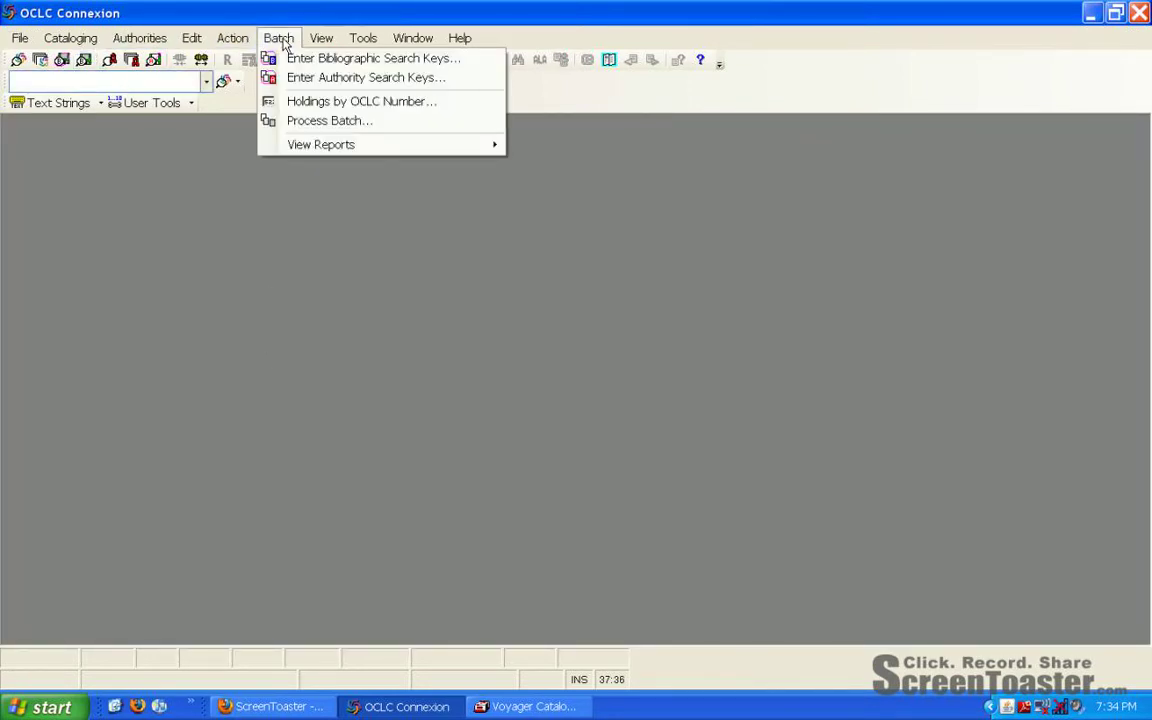
pyautogui.click(285, 62)
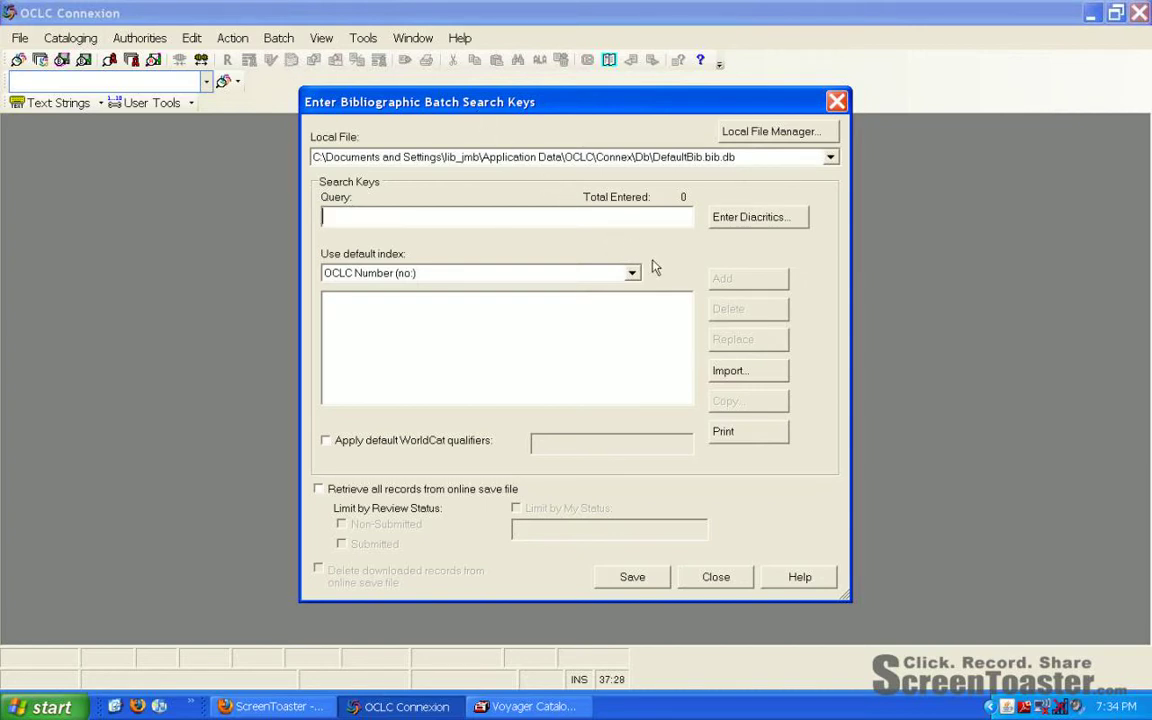
pyautogui.click(740, 372)
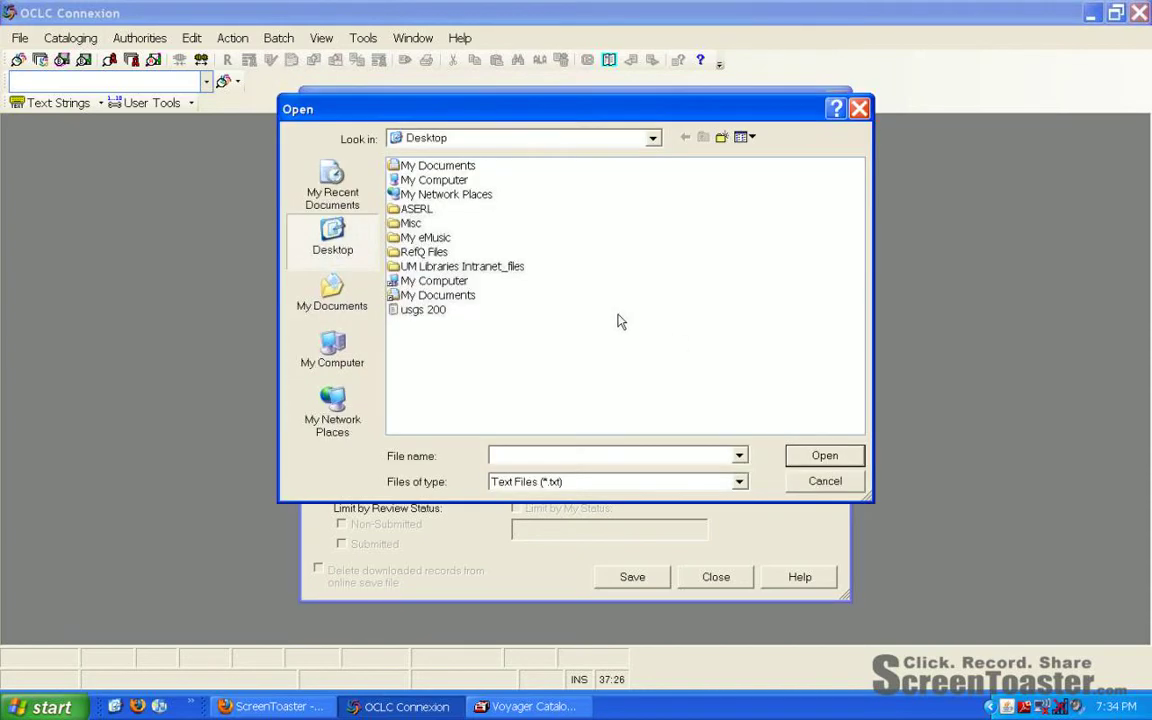
pyautogui.doubleClick(423, 310)
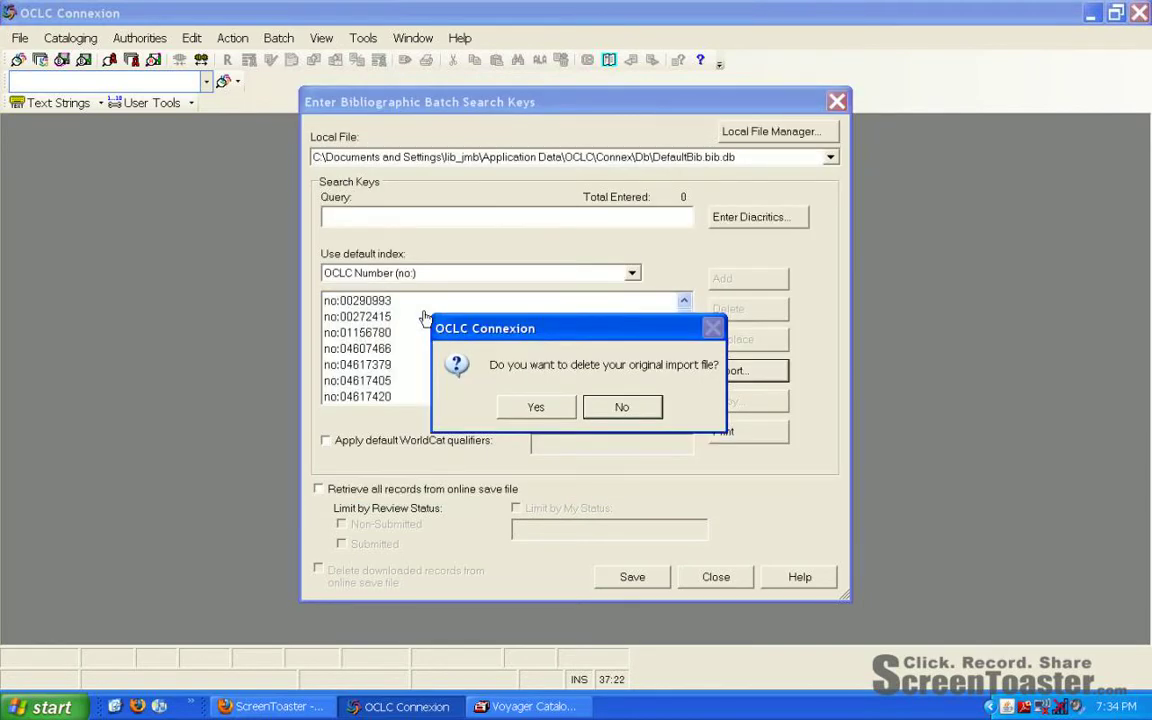
pyautogui.click(620, 408)
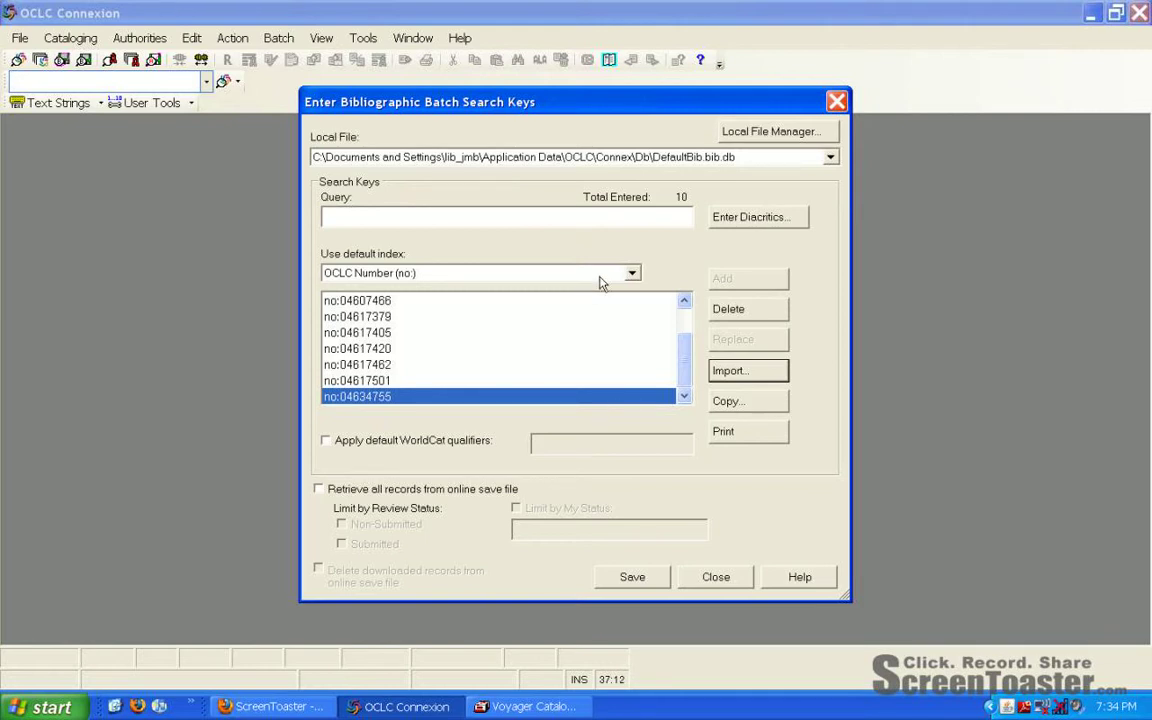
# Save the imported search keys to DefaultBib.bib.db with OCLC Number (no:) as default index, and close the search key entry.
pyautogui.click(630, 275)
pyautogui.click(632, 276)
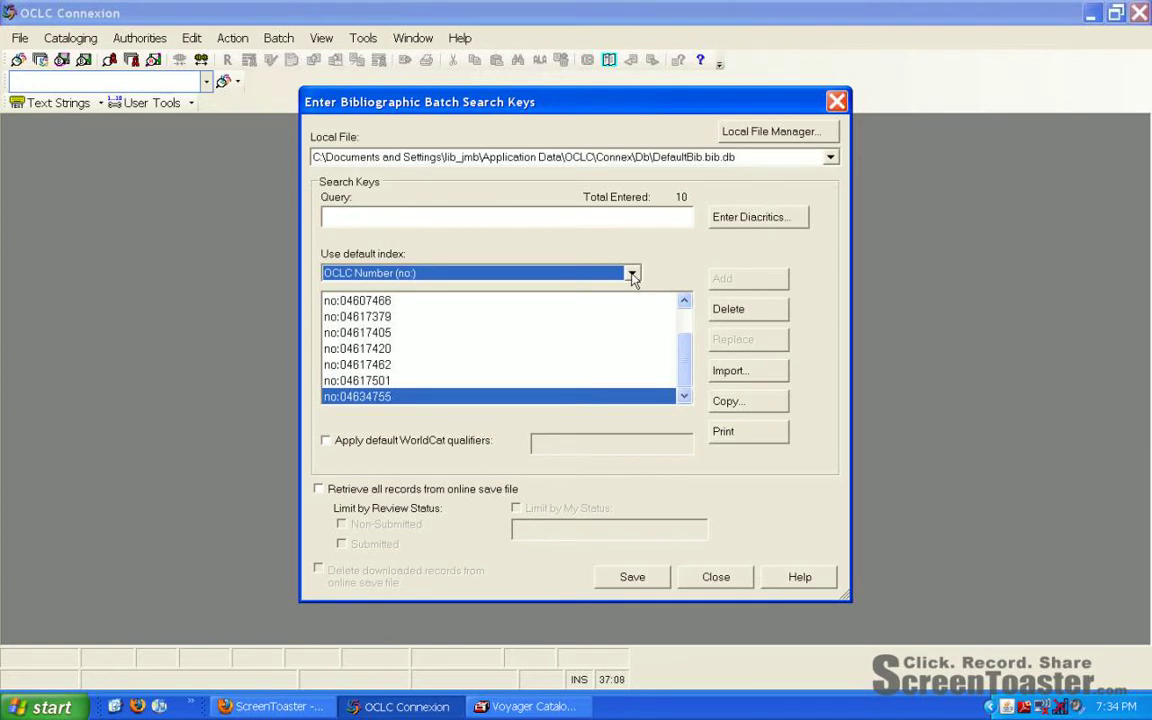
pyautogui.click(830, 158)
pyautogui.click(830, 160)
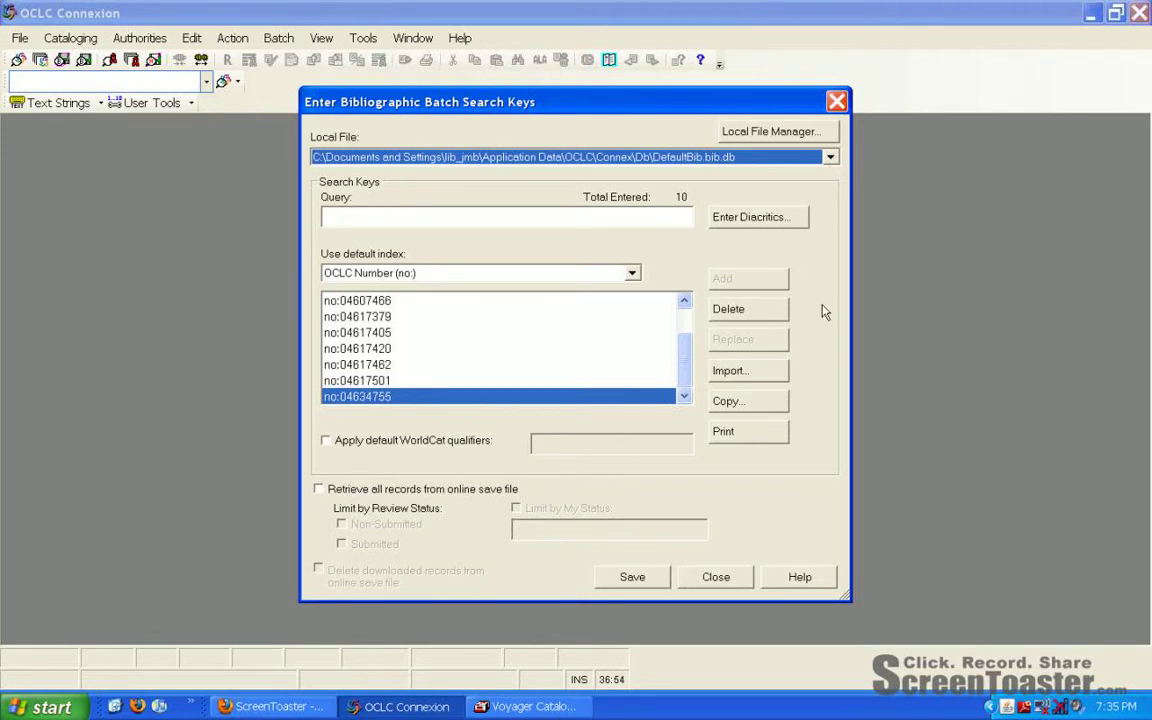
pyautogui.click(633, 578)
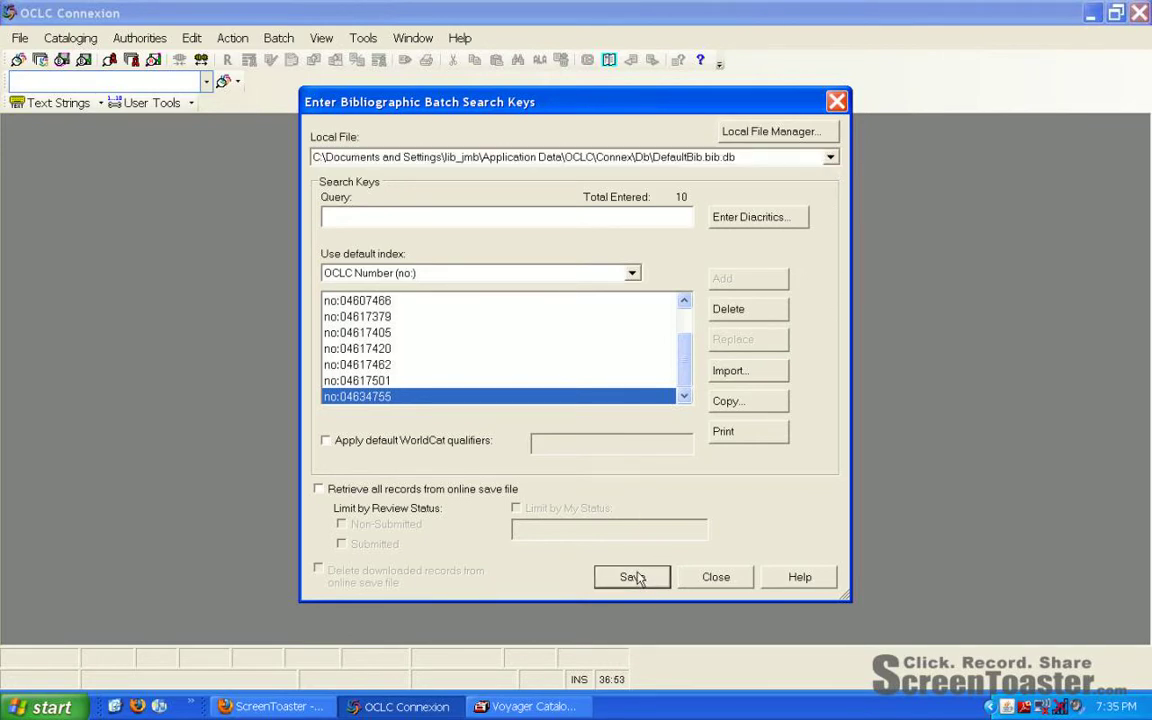
pyautogui.click(714, 580)
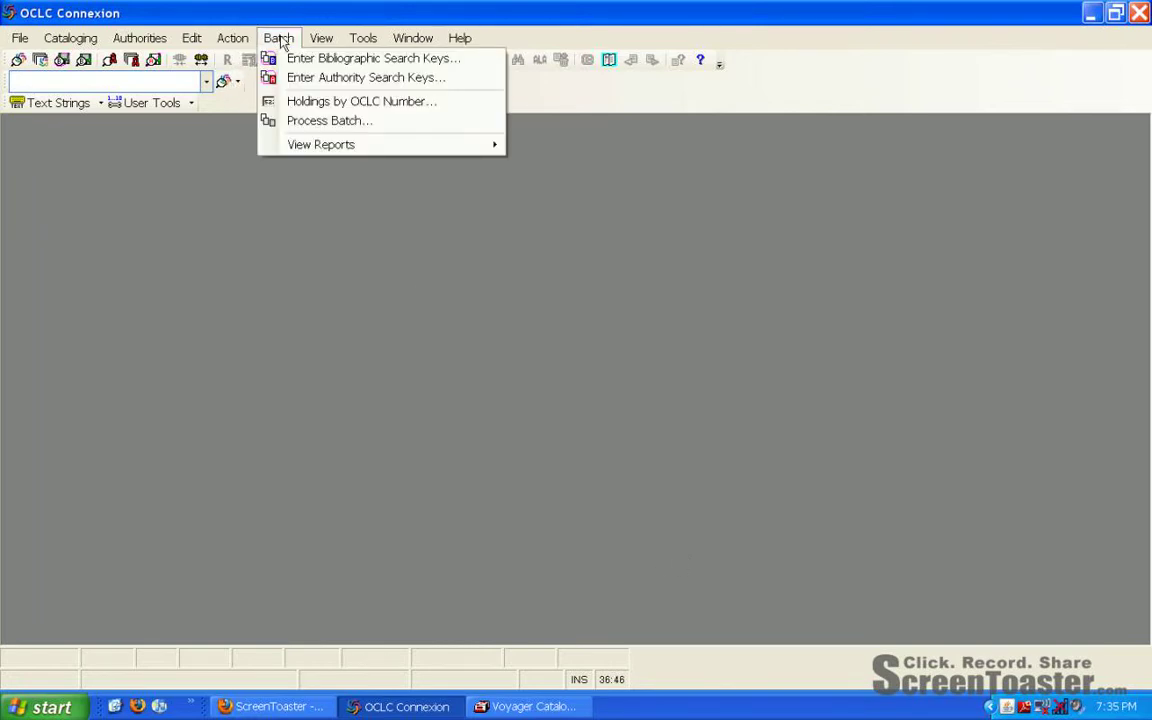
# Process a batch of online searches for DefaultBib.bib.db, check the successful searches in the report, and close it.
pyautogui.click(281, 121)
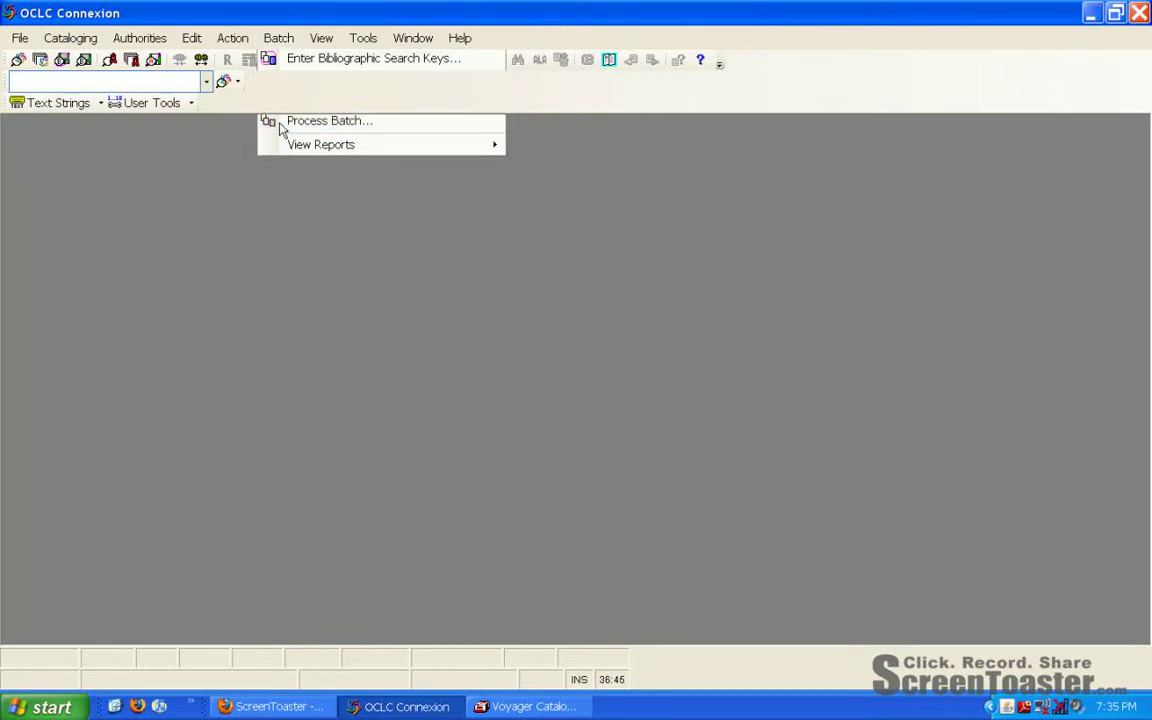
pyautogui.click(318, 249)
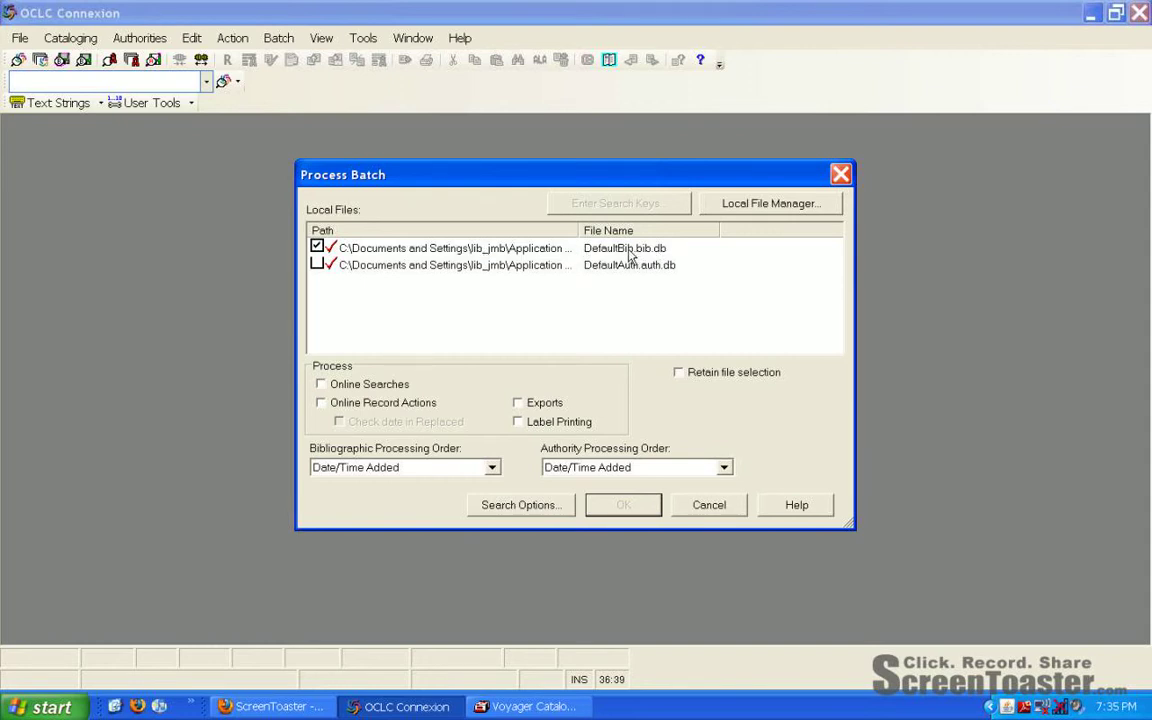
pyautogui.click(321, 385)
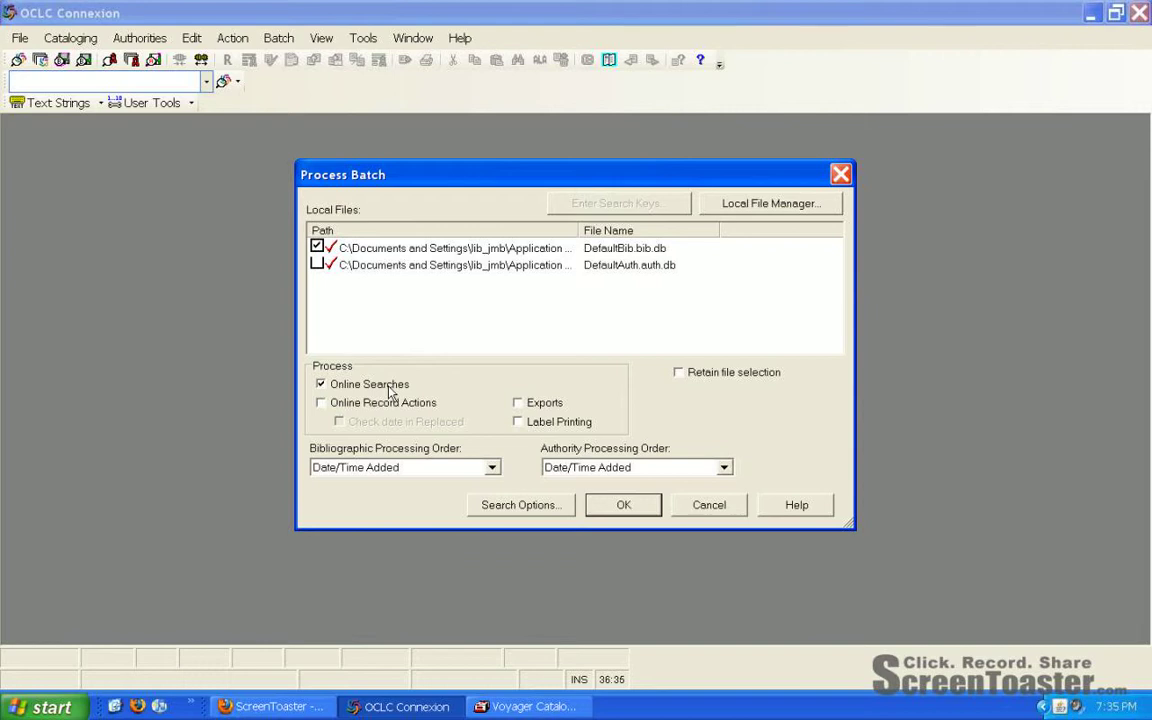
pyautogui.click(619, 509)
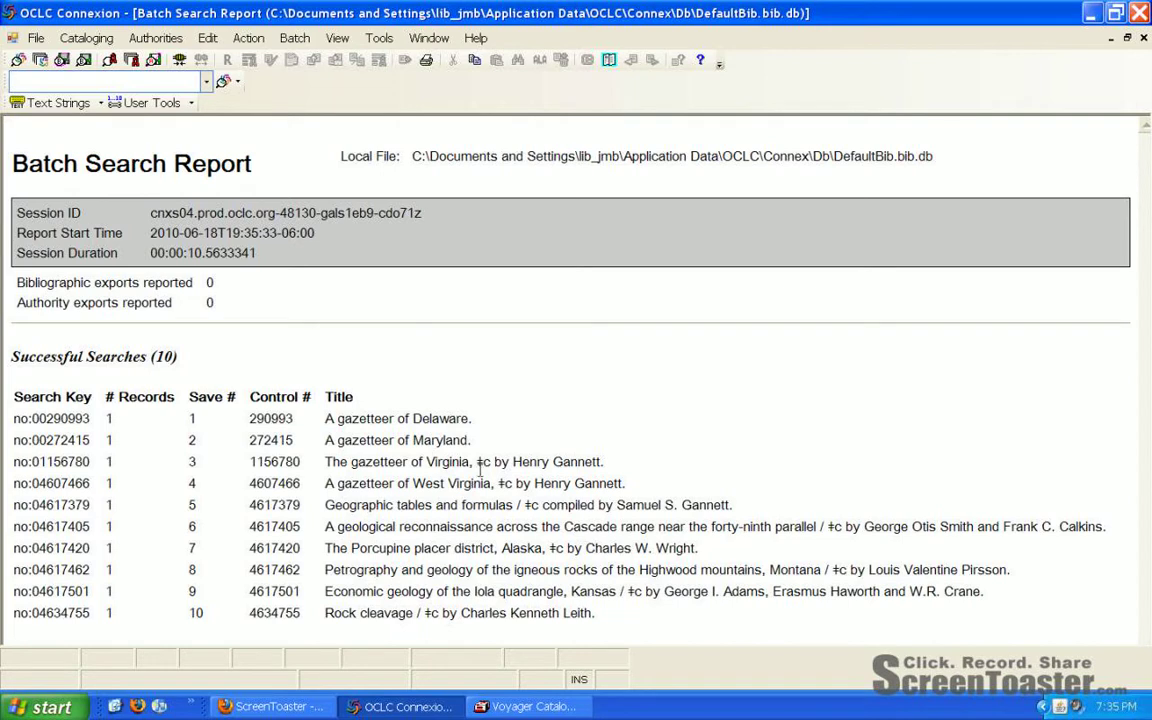
pyautogui.moveTo(180, 357); pyautogui.dragTo(5, 365)
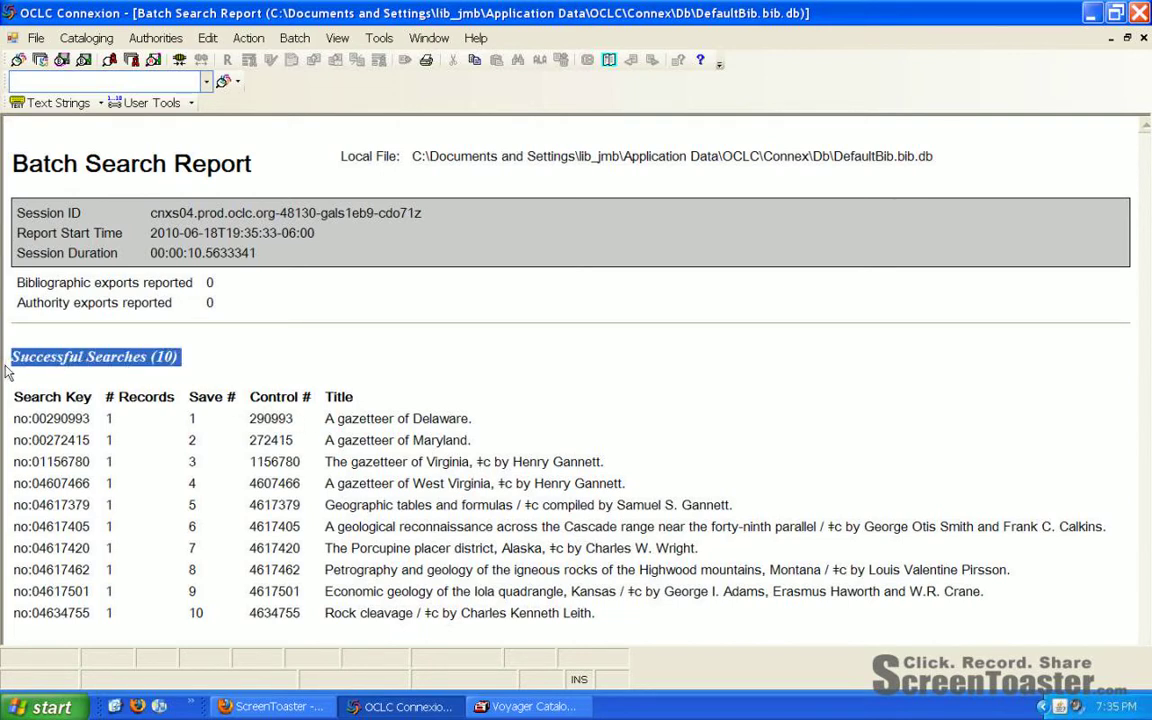
pyautogui.click(1143, 37)
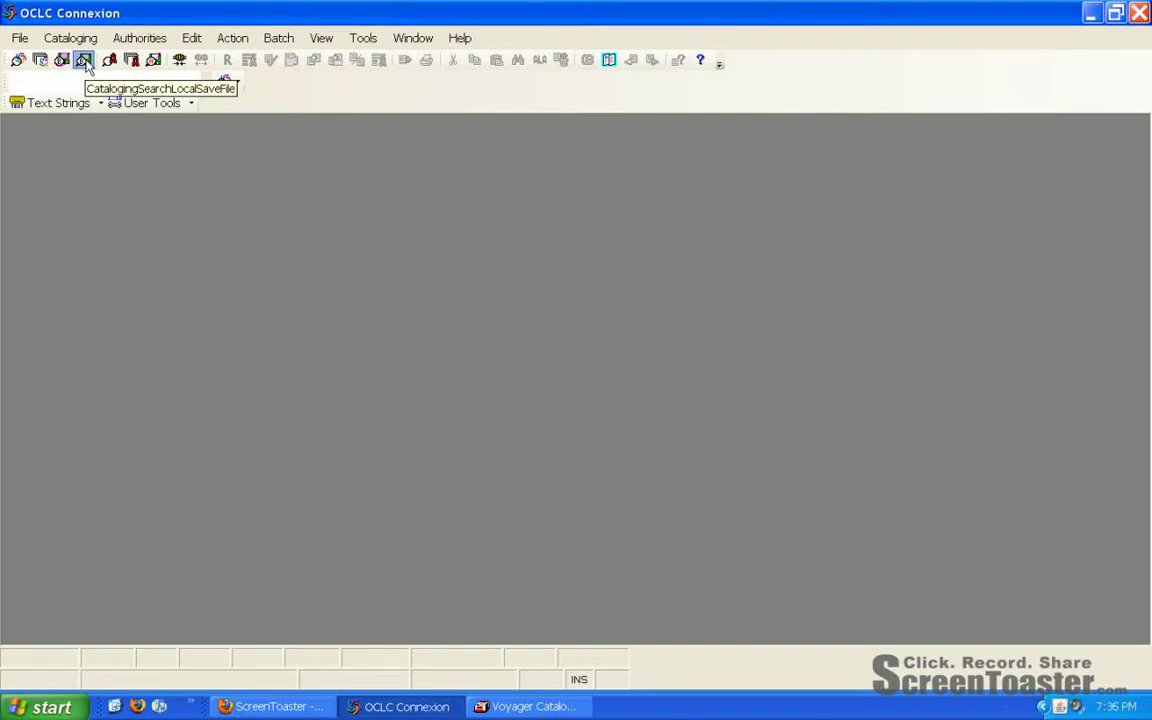
# List all records in the DefaultBib.bib.db local bibliographic save file without any search criteria.
pyautogui.click(84, 61)
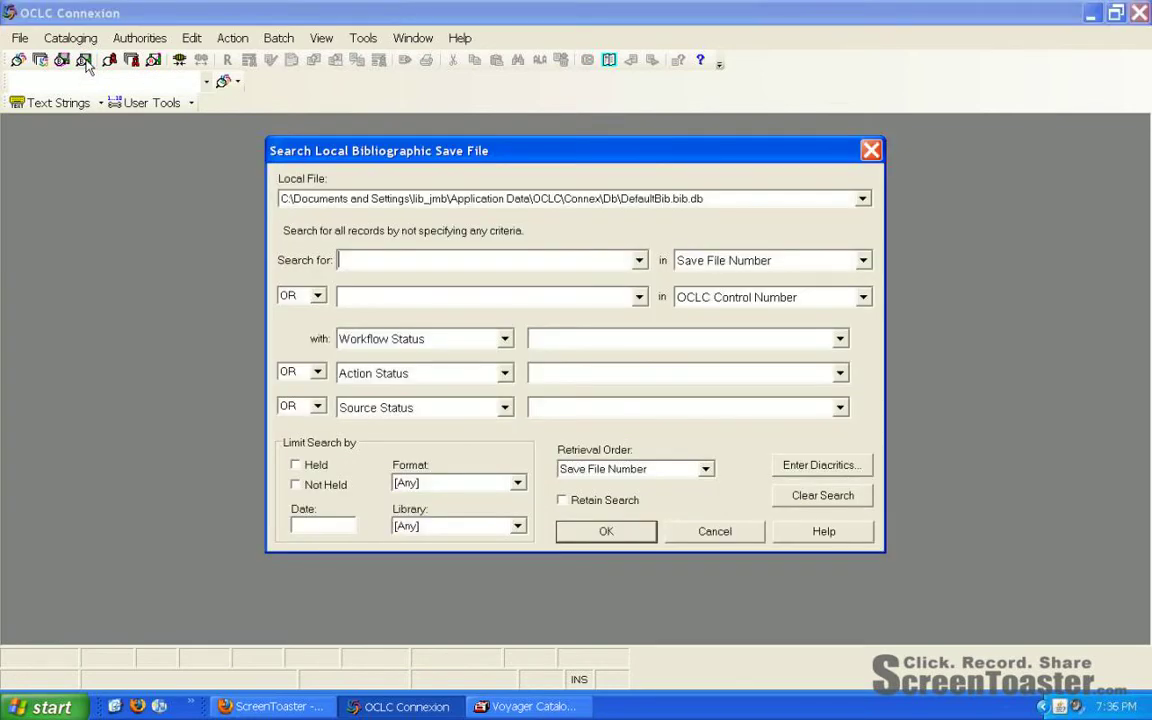
pyautogui.click(862, 200)
pyautogui.click(864, 201)
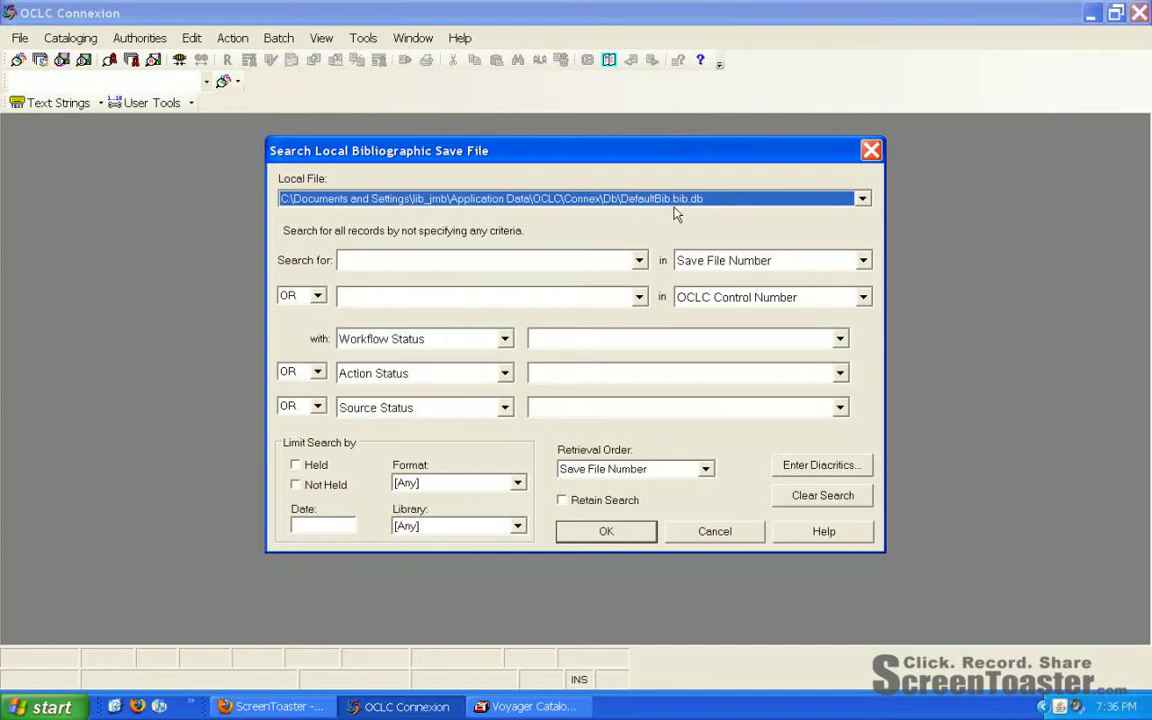
pyautogui.click(607, 532)
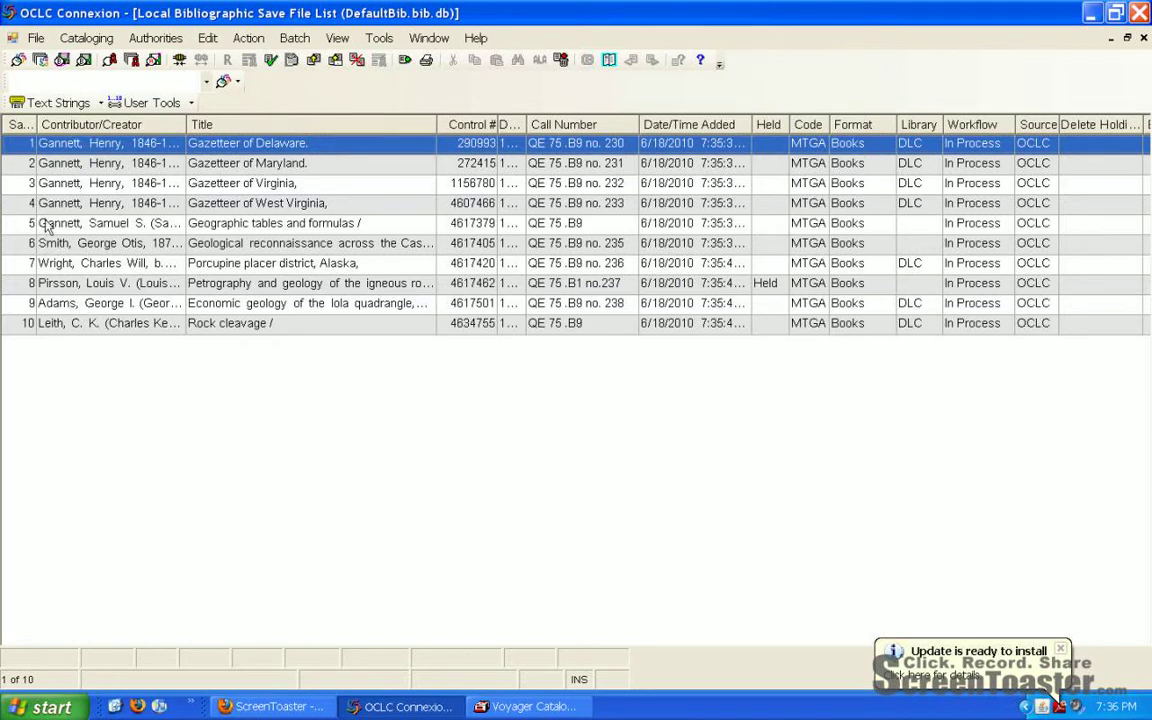
# Mark all records in the save file list for holdings update and export, and dismiss the system update notification.
pyautogui.keyDown('shift'); pyautogui.click(16, 325); pyautogui.keyUp('shift')
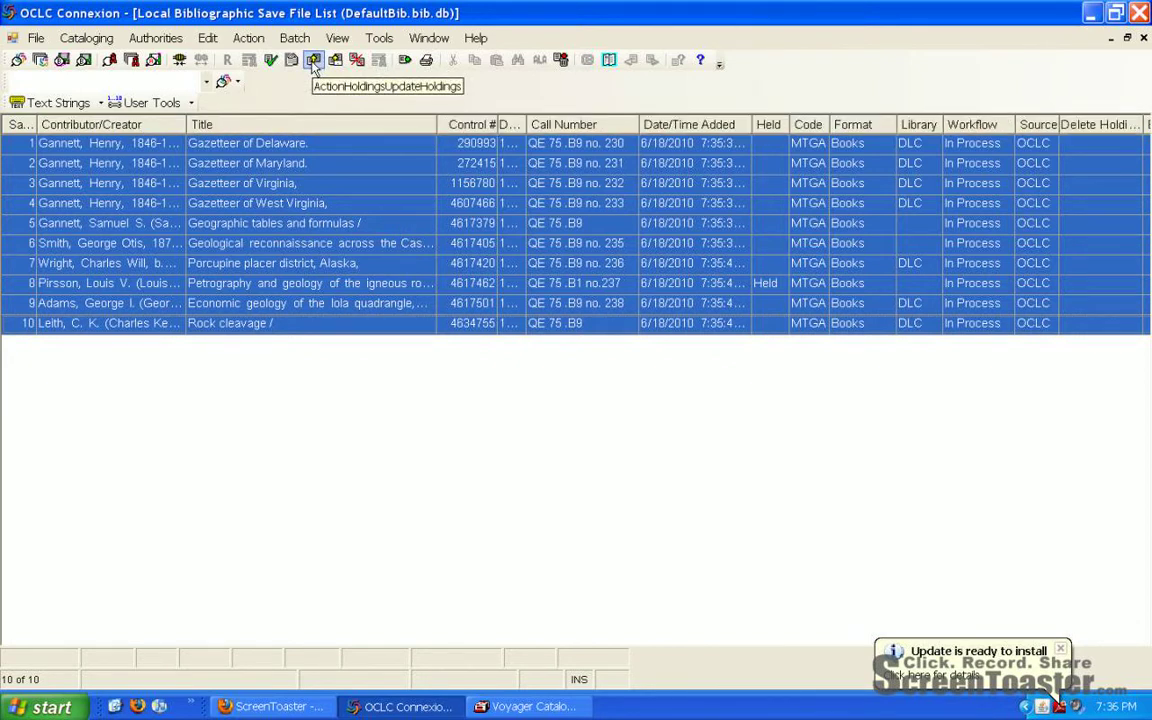
pyautogui.click(405, 60)
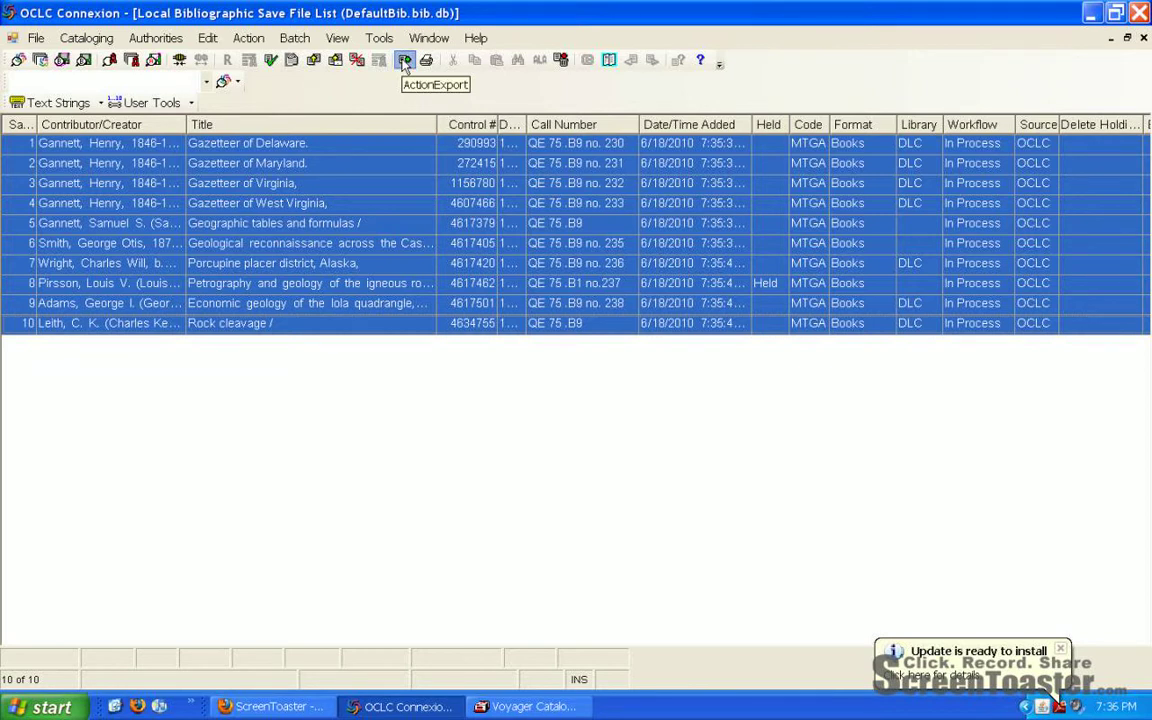
pyautogui.click(1064, 650)
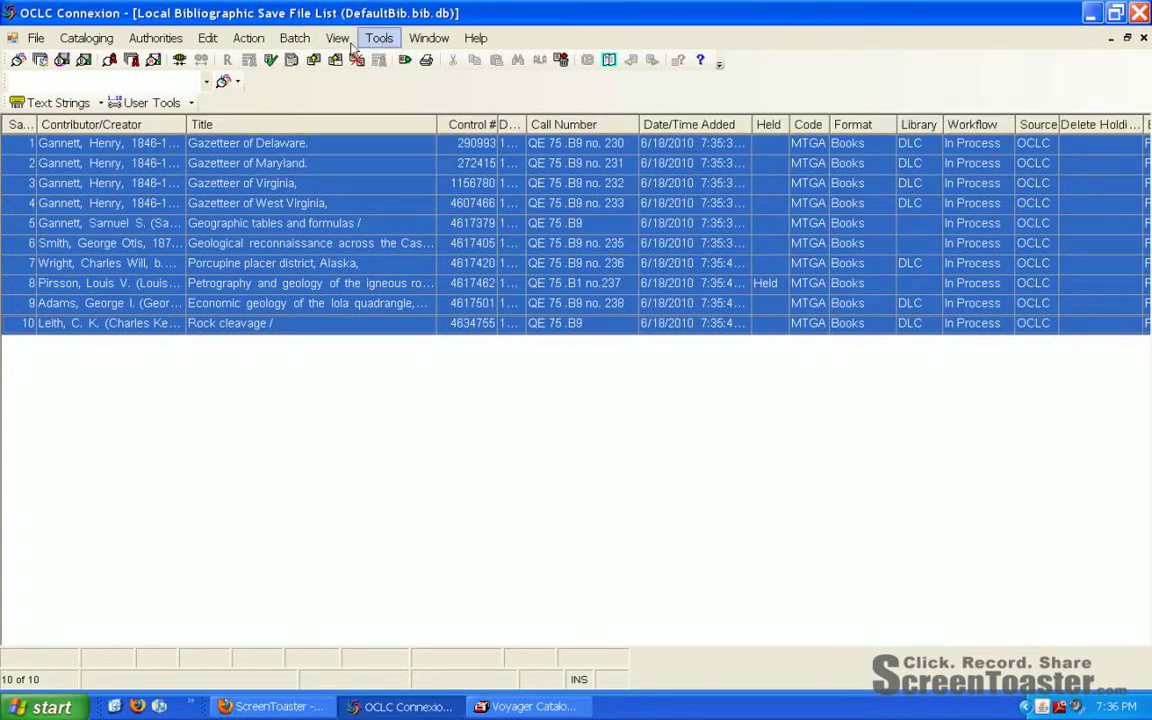
# Process a batch on DefaultBib.bib.db with Online Record Actions and Exports enabled.
pyautogui.click(296, 38)
pyautogui.click(309, 120)
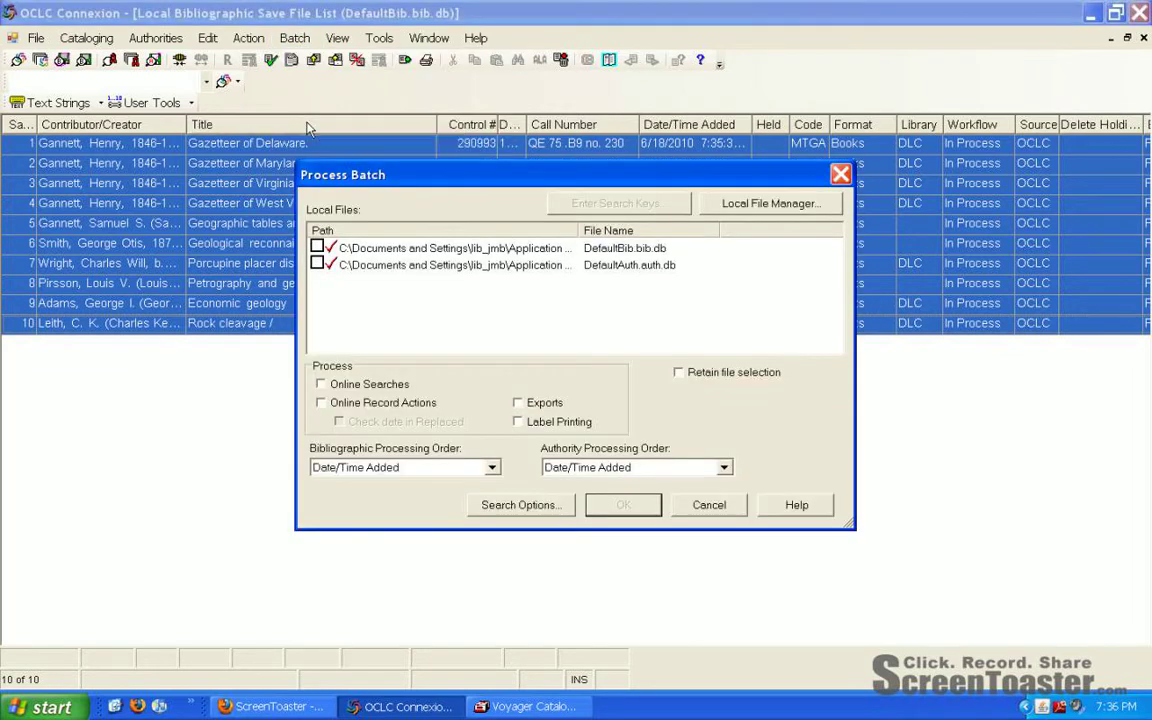
pyautogui.click(317, 247)
pyautogui.click(321, 402)
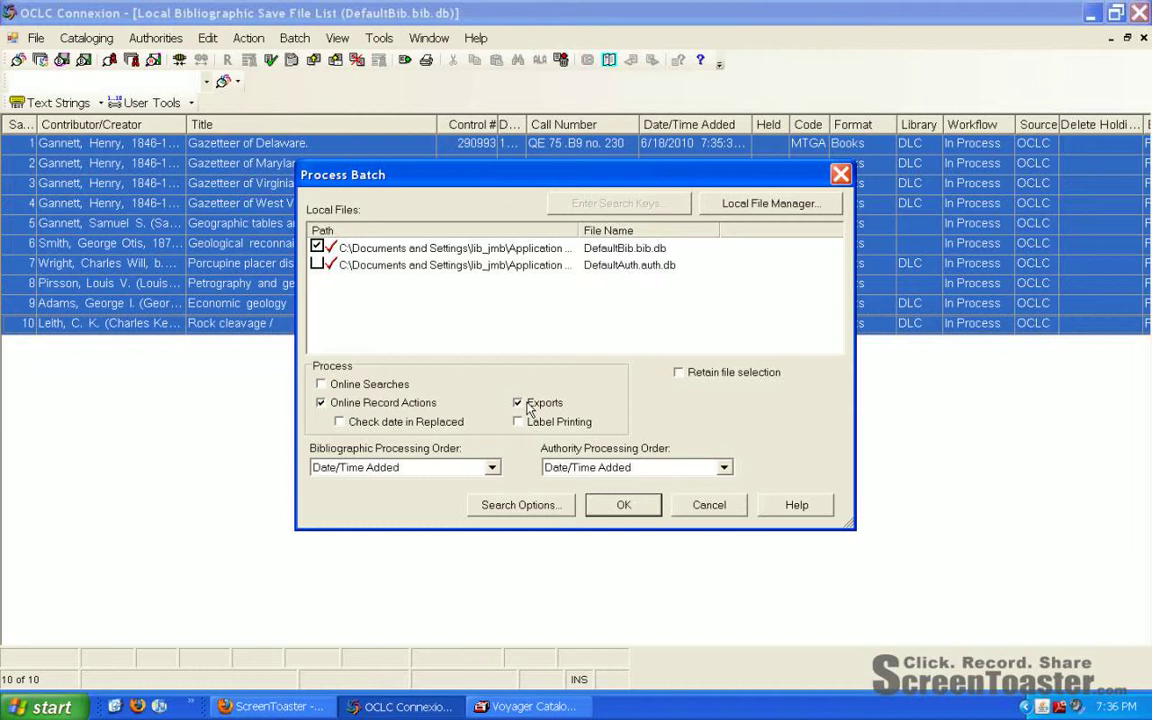
pyautogui.click(620, 505)
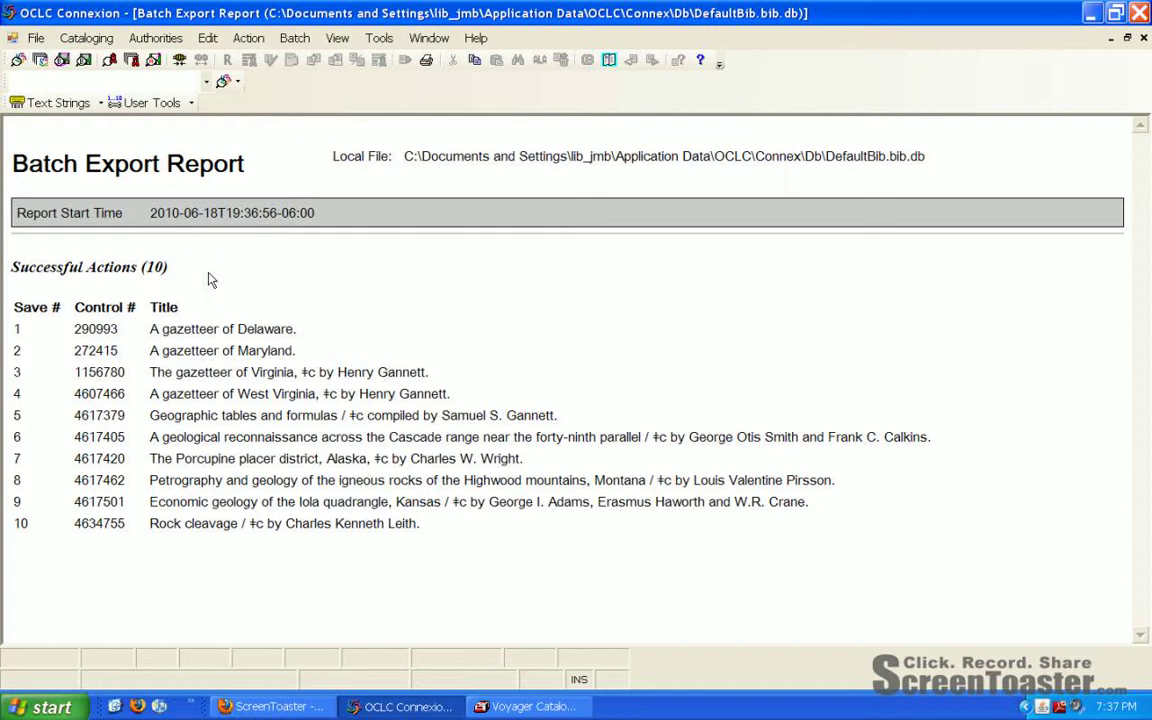
# Check the successful actions in the batch export report, close it, and check those in the batch record action report.
pyautogui.moveTo(176, 256); pyautogui.dragTo(12, 256)
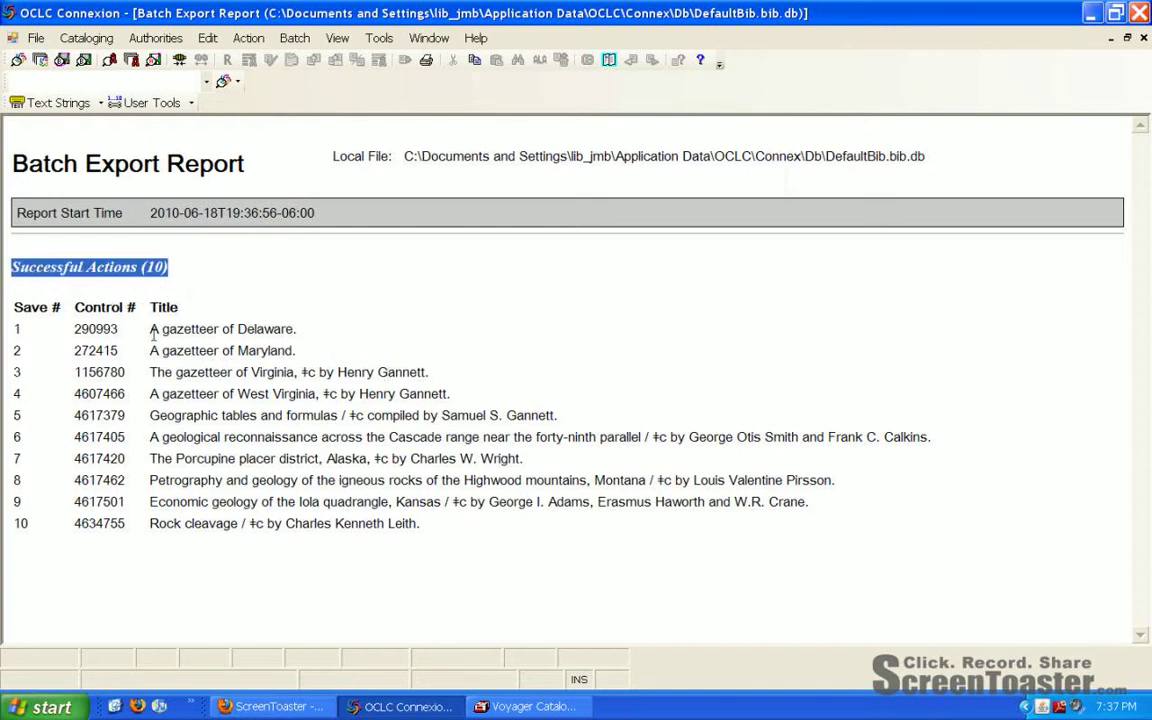
pyautogui.click(1144, 38)
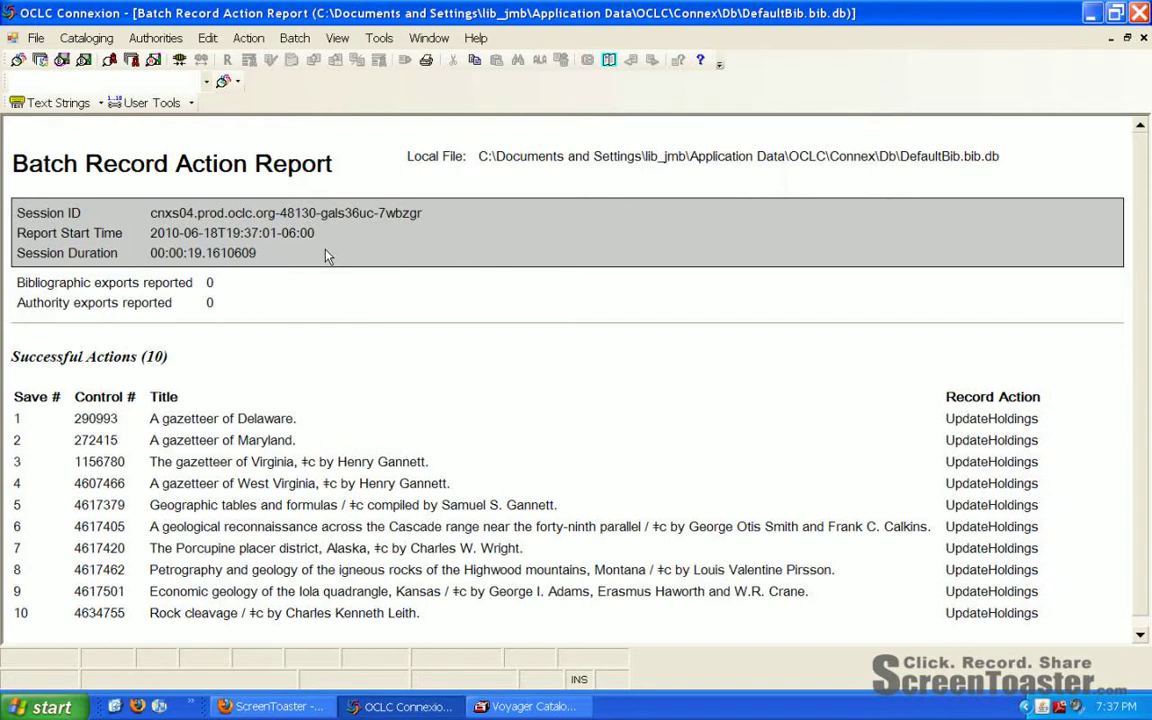
pyautogui.moveTo(182, 358); pyautogui.dragTo(28, 366)
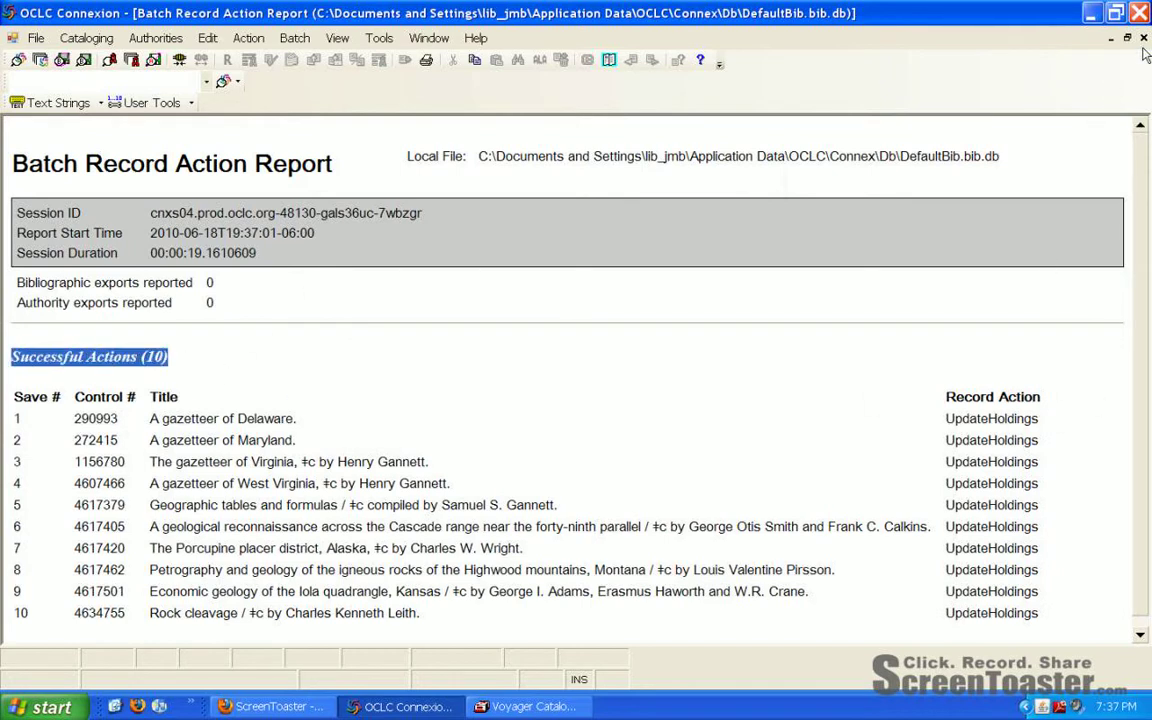
# Close the batch record action report and switch to Voyager Cataloging to load records for import from the previous file.
pyautogui.click(1144, 38)
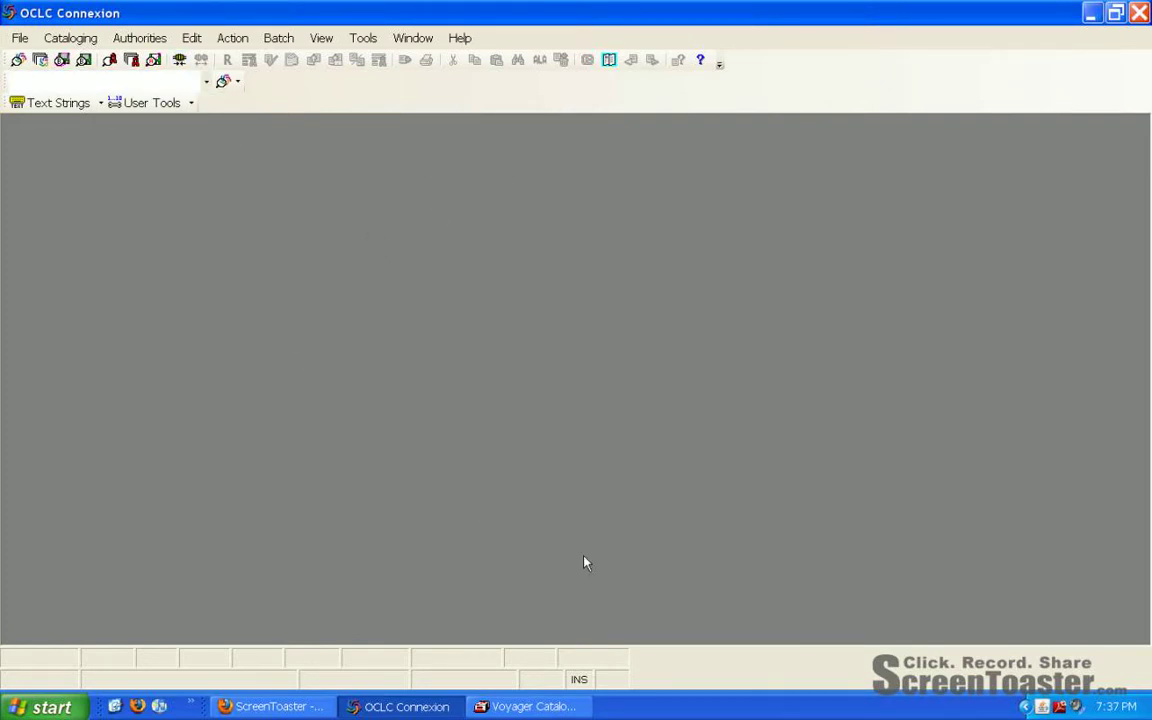
pyautogui.click(533, 707)
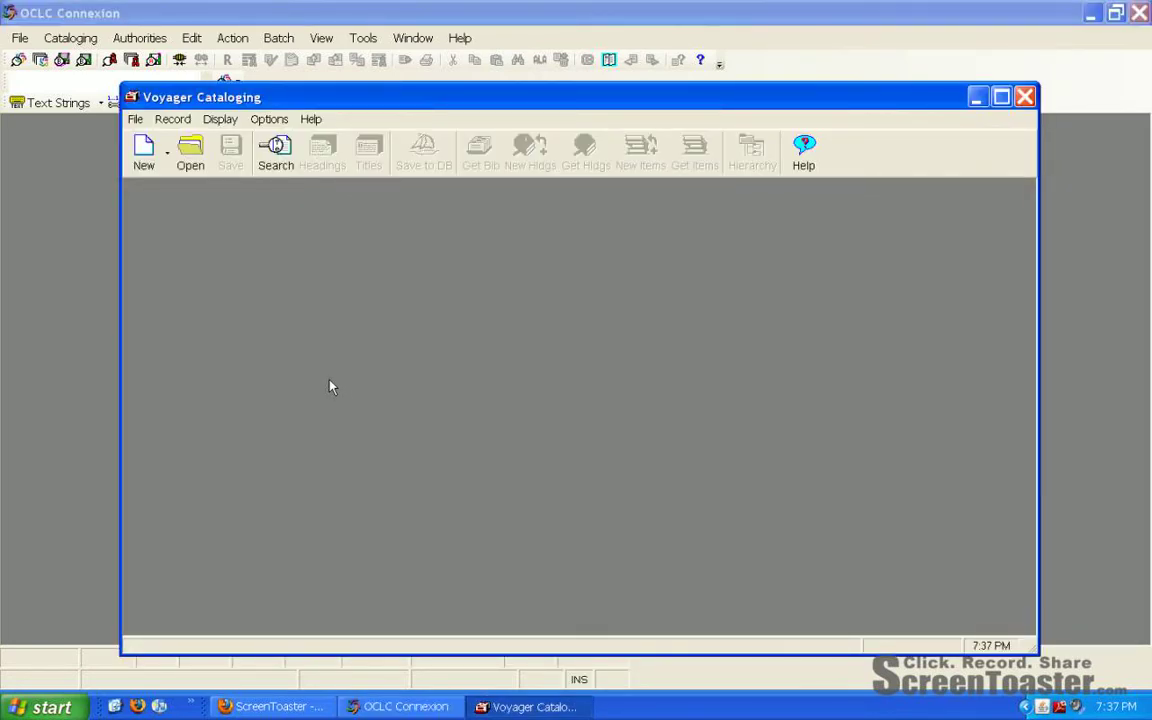
pyautogui.click(172, 119)
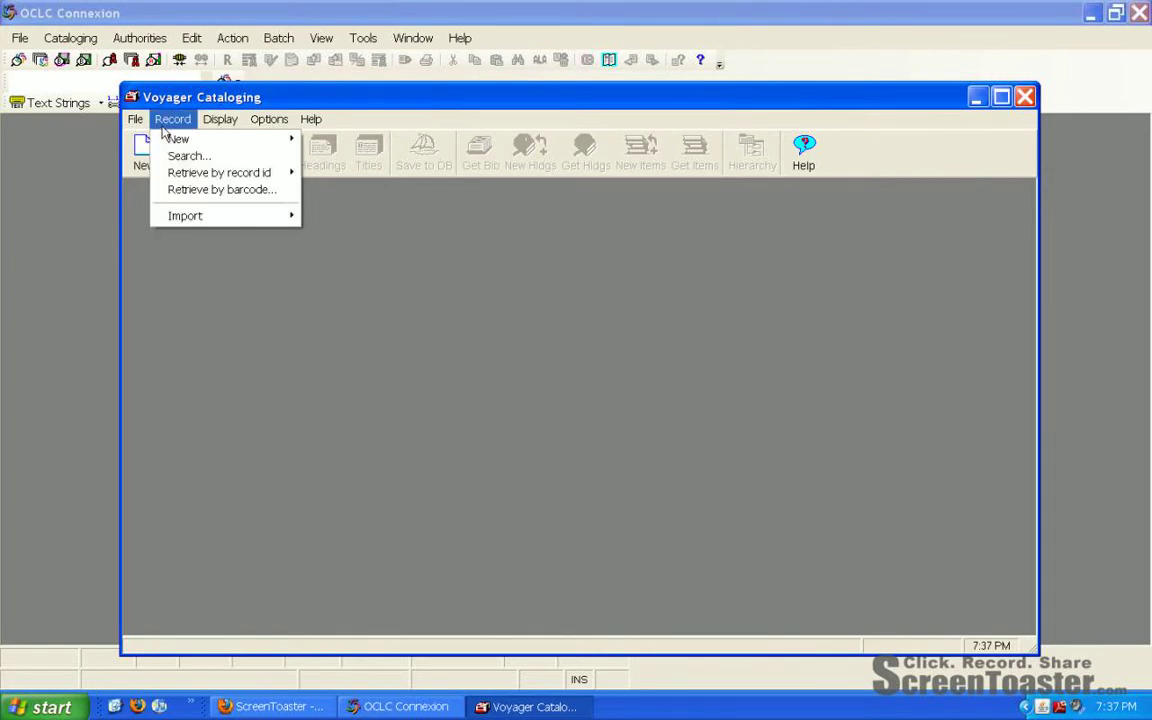
pyautogui.moveTo(200, 217)
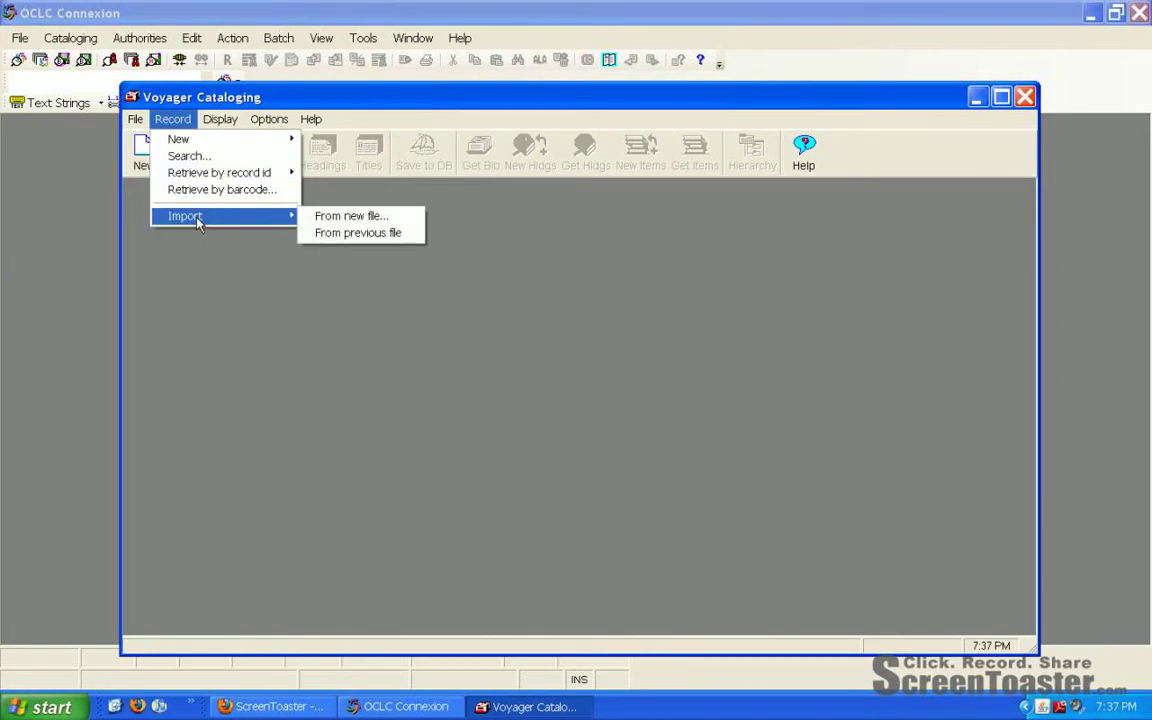
pyautogui.click(365, 234)
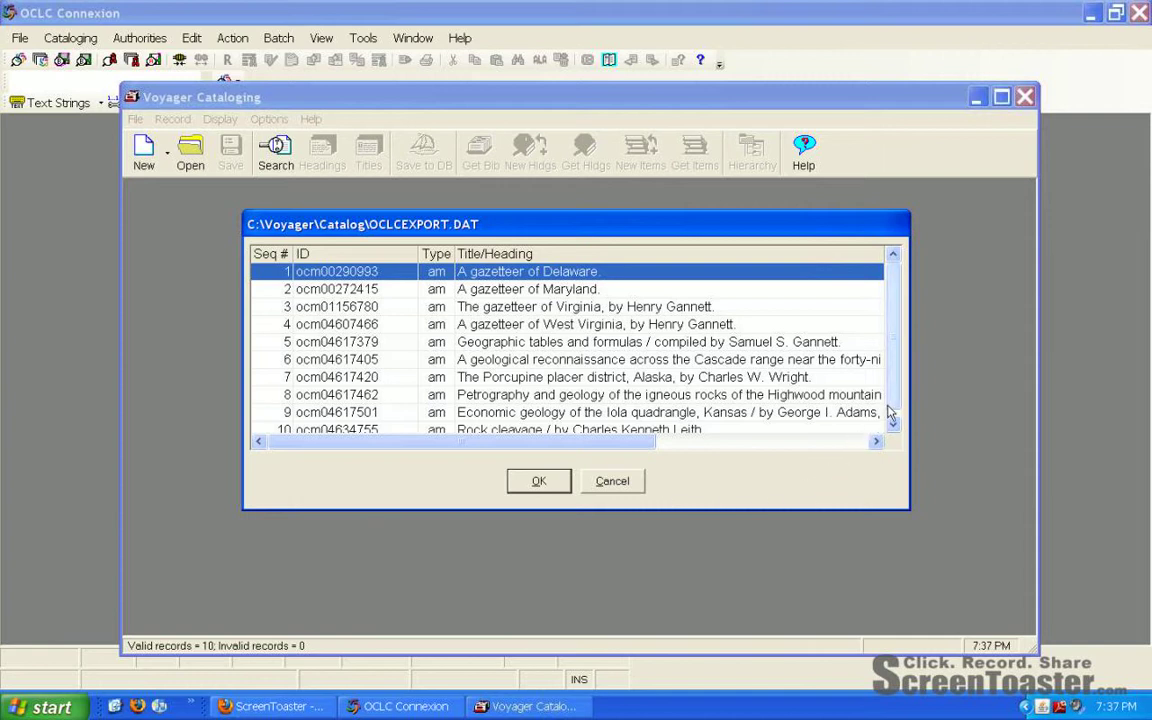
# Review the OCLCEXPORT.DAT import list down to the last record, Rock cleavage, and accept the record selection.
pyautogui.click(893, 424)
pyautogui.scroll(1, 897, 399)
pyautogui.click(893, 424)
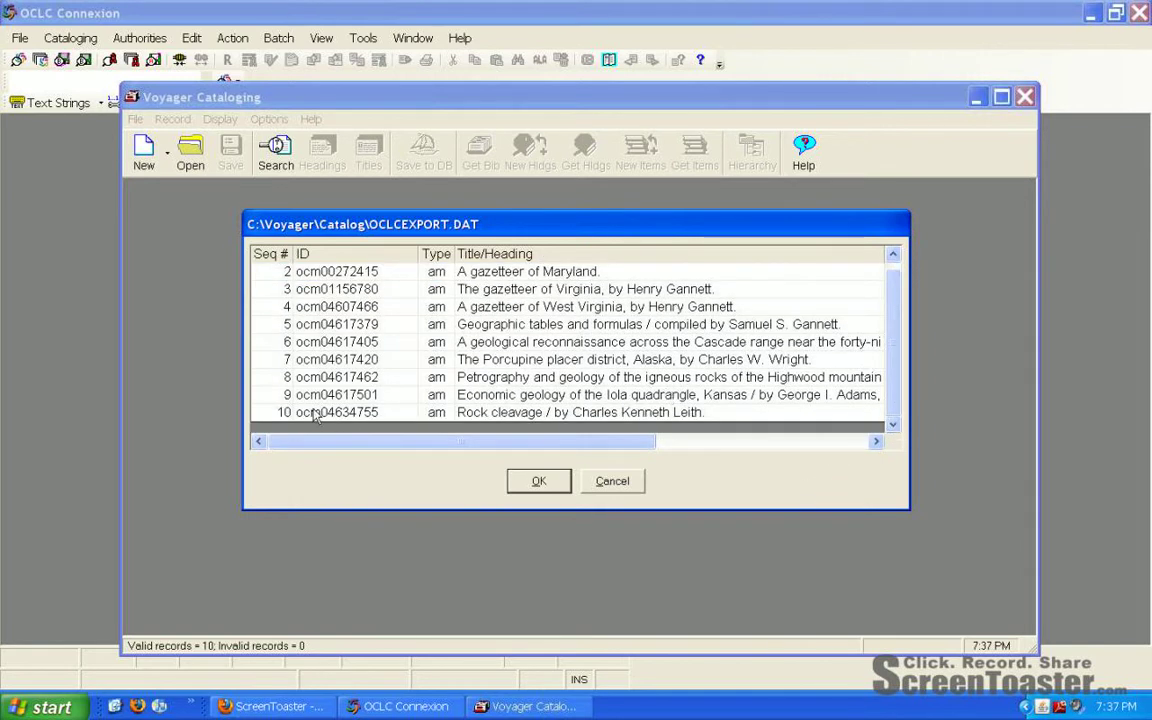
pyautogui.keyDown('shift'); pyautogui.click(698, 414); pyautogui.keyUp('shift')
pyautogui.click(537, 481)
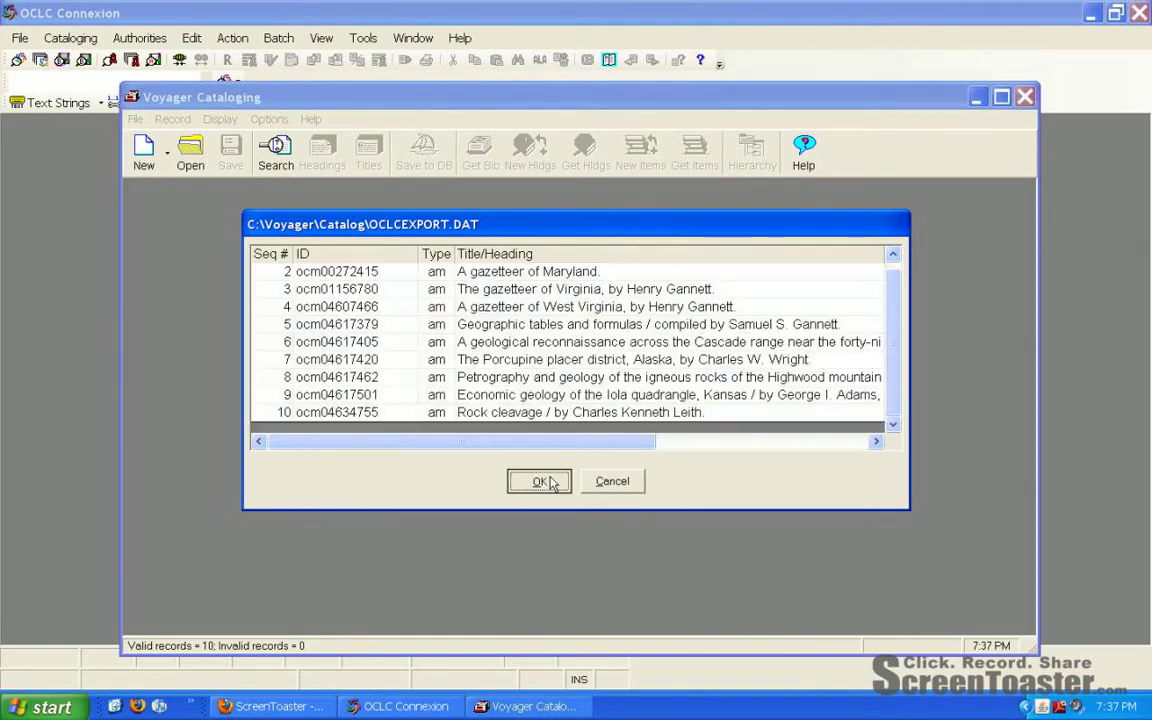